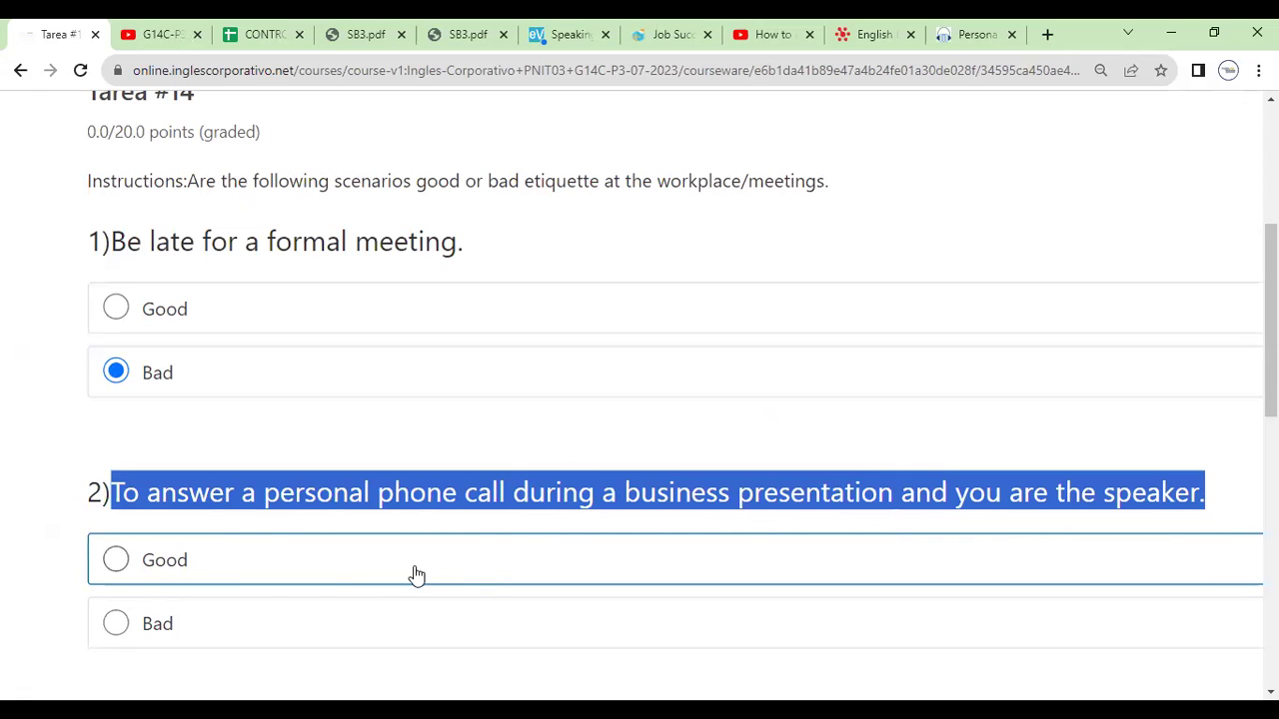
Answer question 2, about taking a personal phone call while presenting, as Bad
{"action": "scroll", "coordinate": [254, 596], "scroll_direction": "down", "scroll_amount": 1}
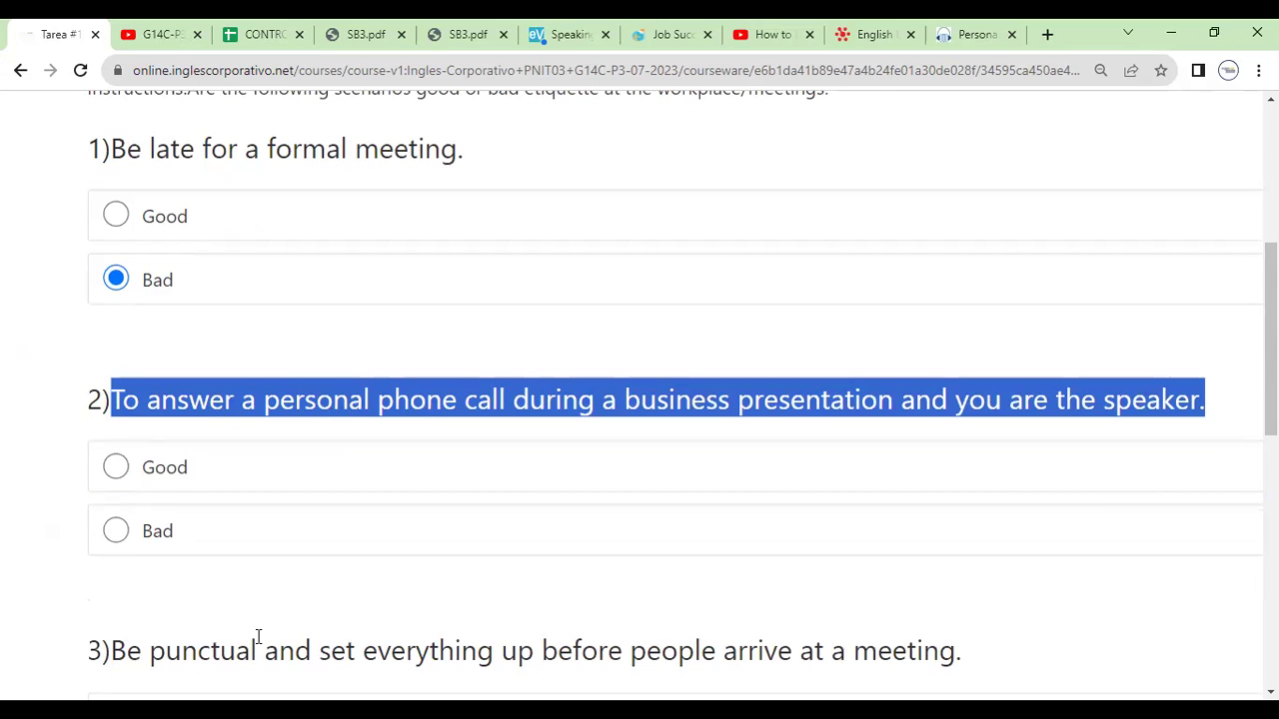
{"action": "left_click", "coordinate": [113, 535]}
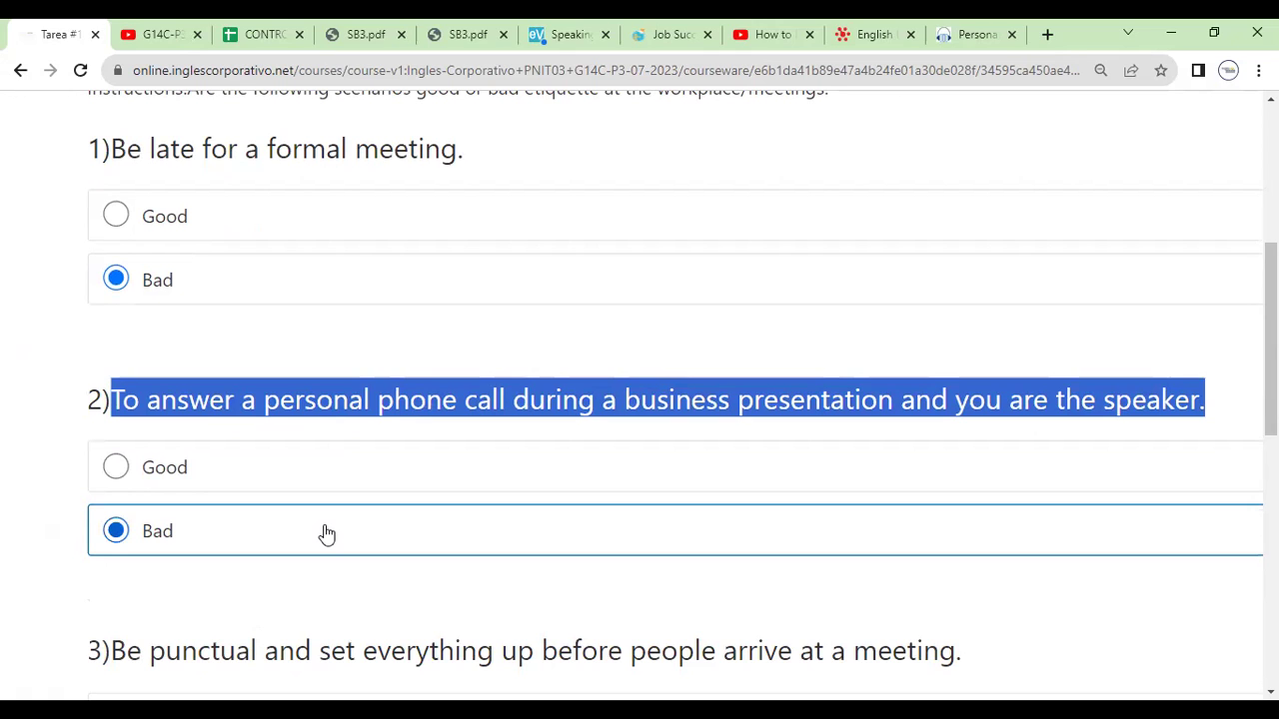
{"action": "scroll", "coordinate": [327, 534], "scroll_direction": "left", "scroll_amount": 1}
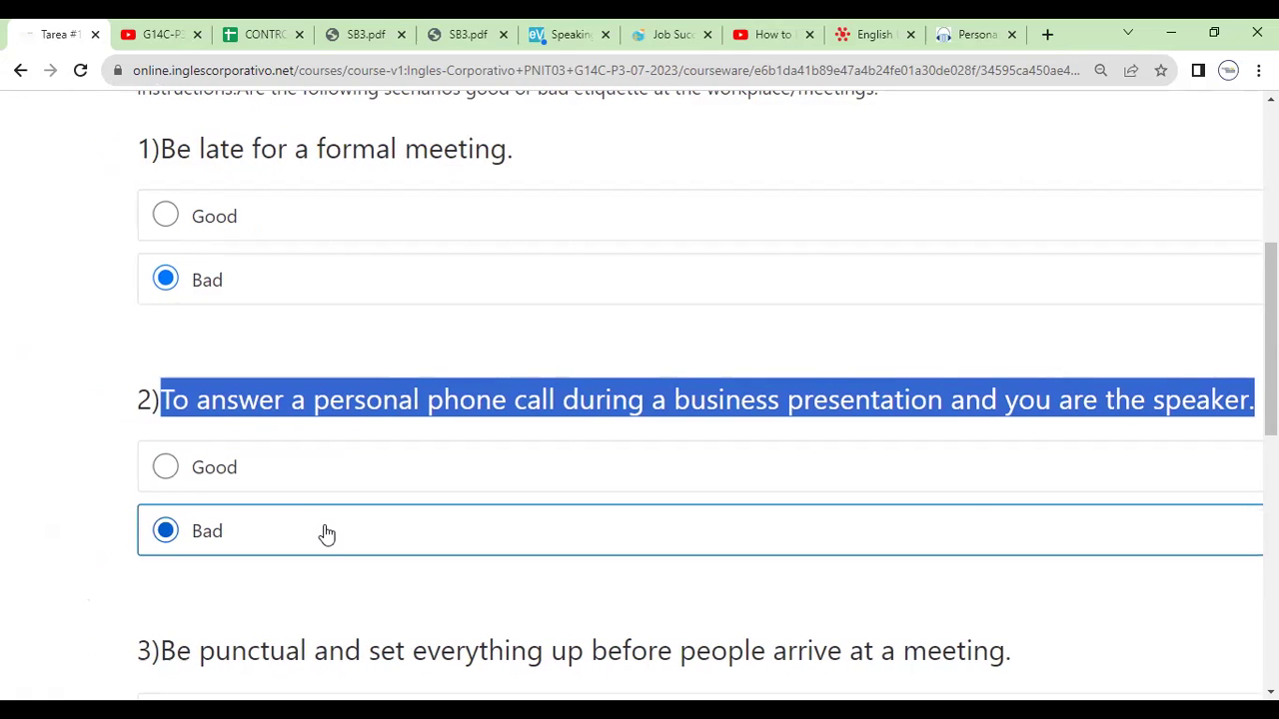
{"action": "scroll", "coordinate": [327, 534], "scroll_direction": "right", "scroll_amount": 3}
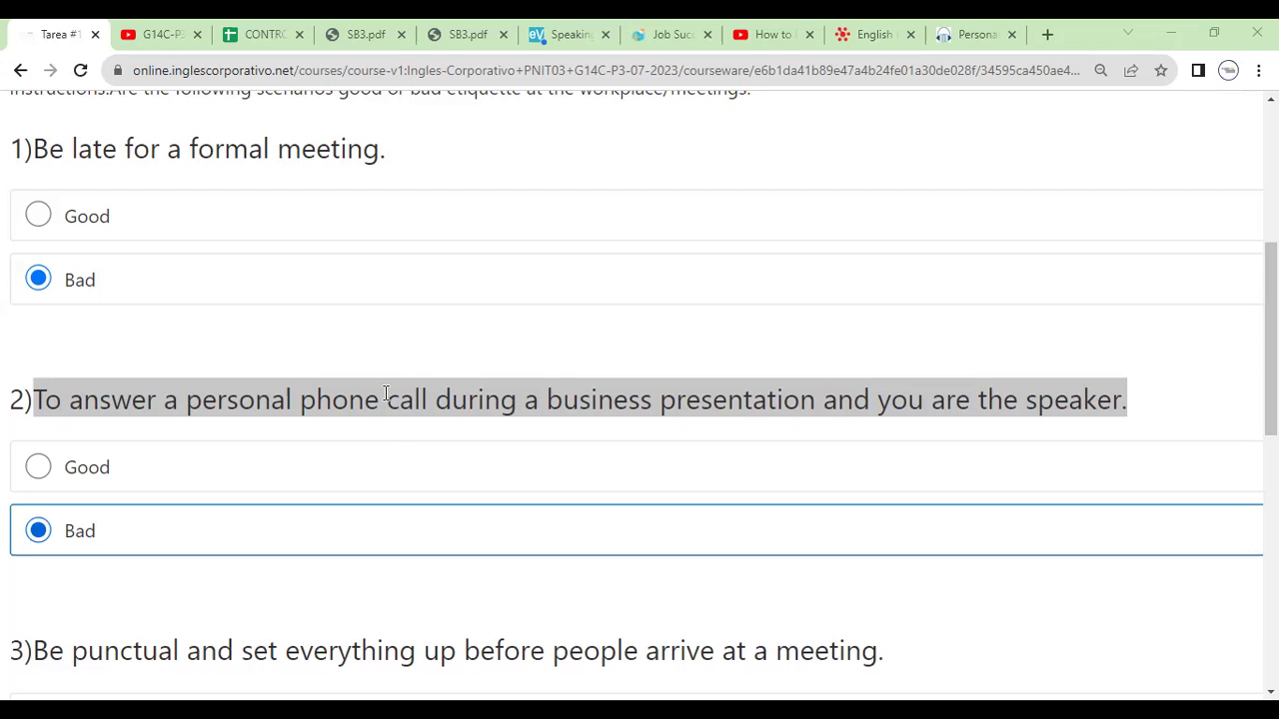
Answer question 3, about being punctual and setting everything up before a meeting, as Good
{"action": "scroll", "coordinate": [301, 437], "scroll_direction": "down", "scroll_amount": 1}
{"action": "scroll", "coordinate": [304, 442], "scroll_direction": "down", "scroll_amount": 2}
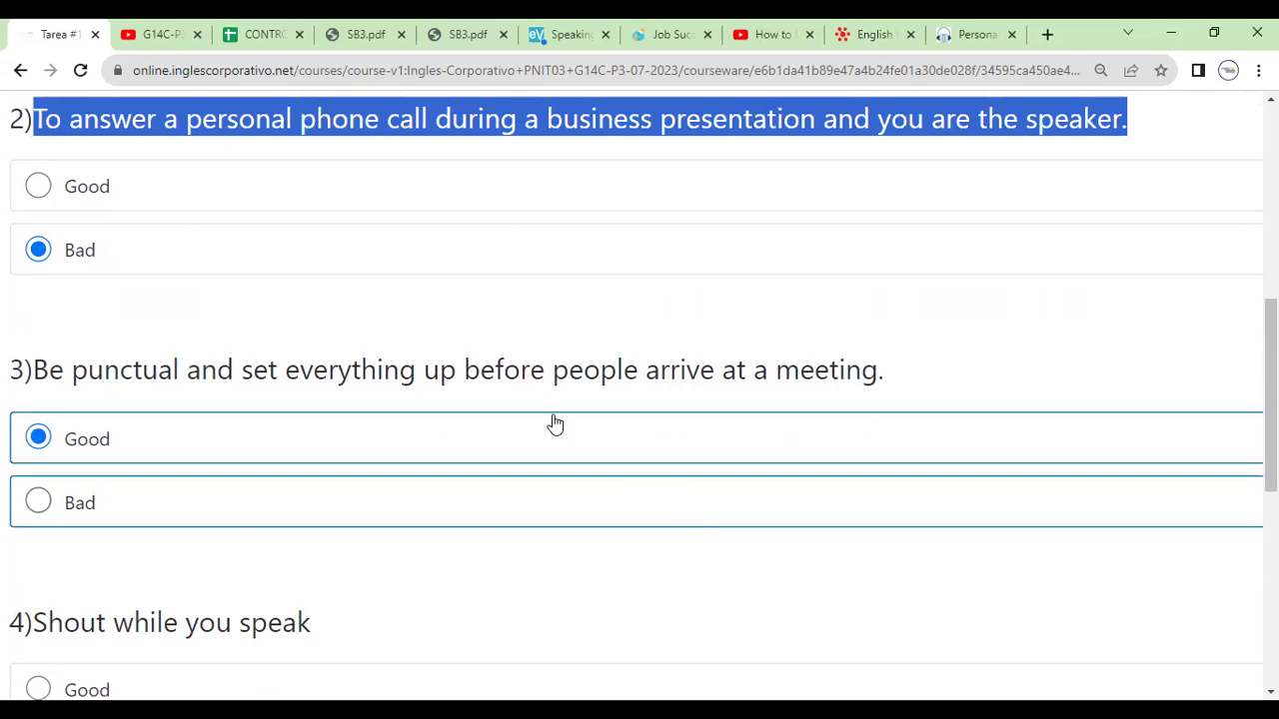
{"action": "left_click", "coordinate": [481, 333]}
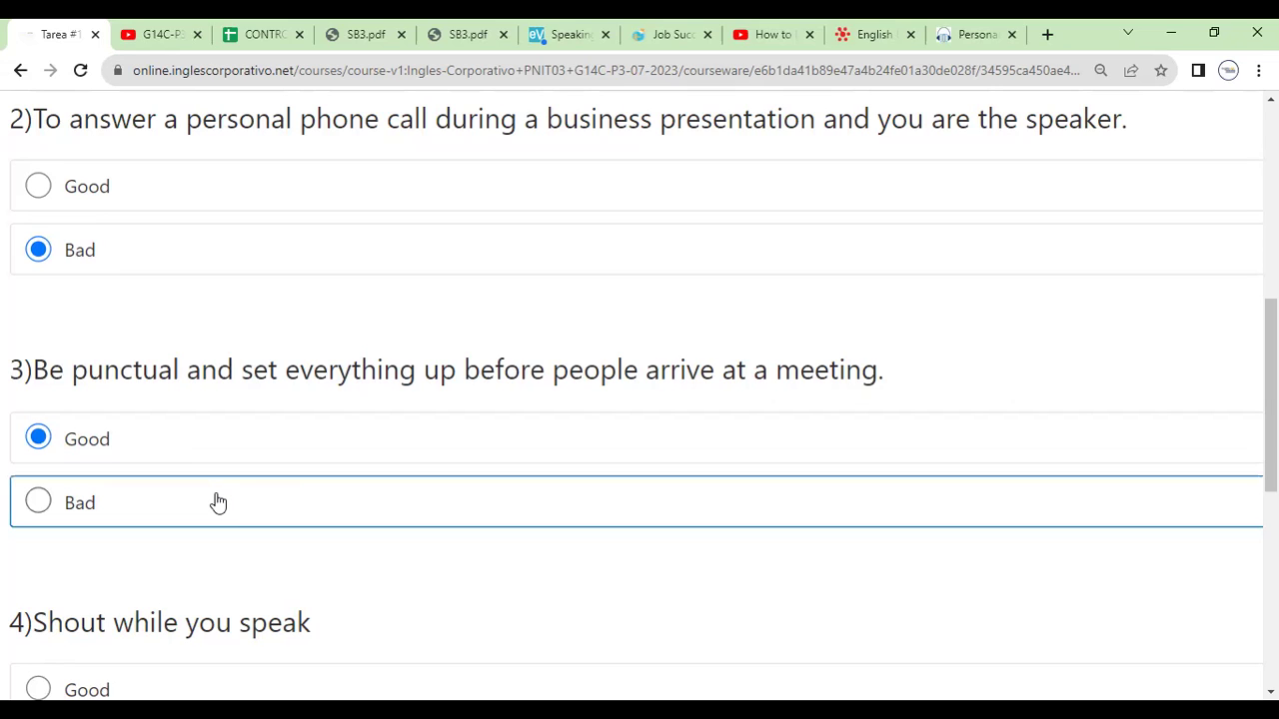
Highlight the question 4 statement "Shout while you speak" and answer it as Bad
{"action": "scroll", "coordinate": [216, 502], "scroll_direction": "down", "scroll_amount": 1}
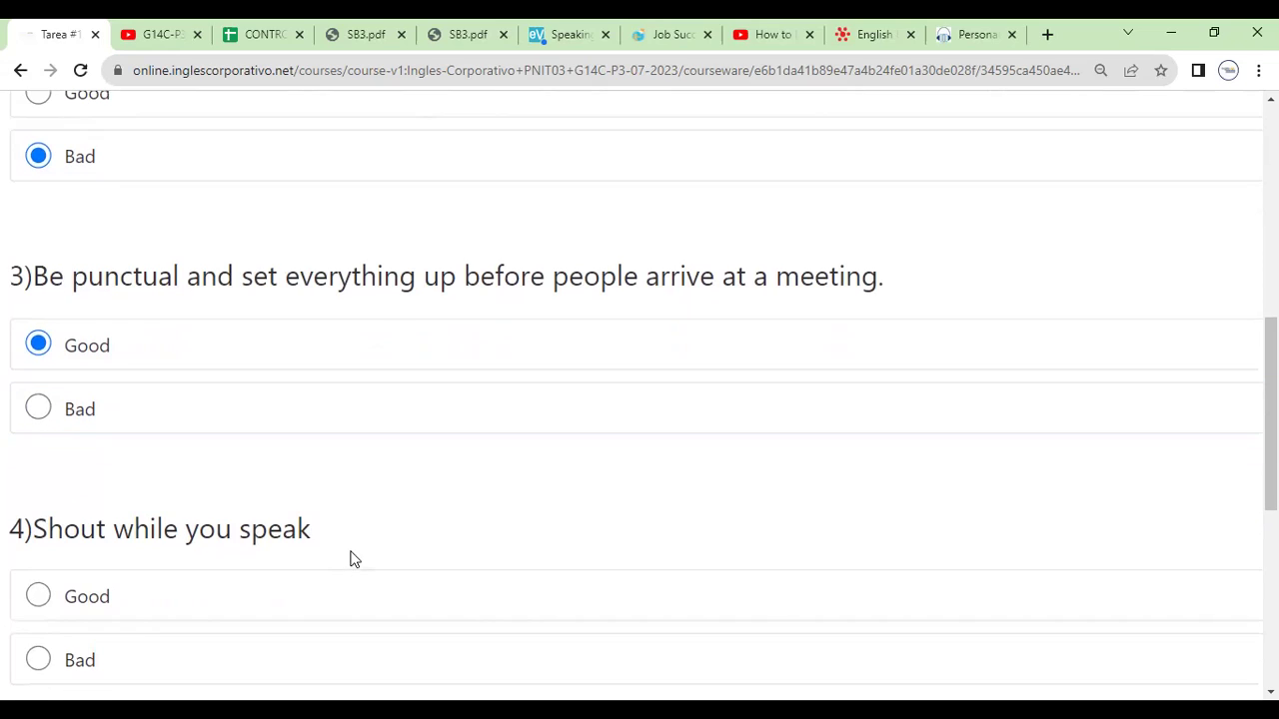
{"action": "left_click_drag", "start_coordinate": [329, 537], "coordinate": [4, 533]}
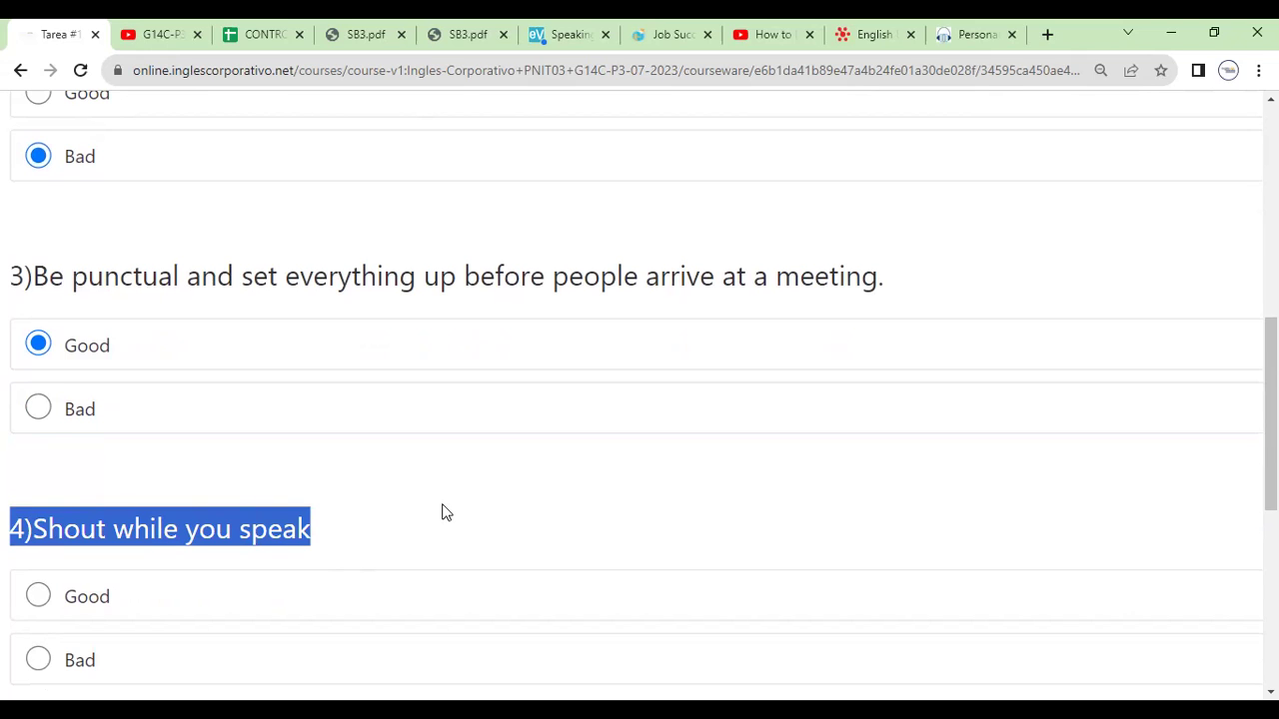
{"action": "scroll", "coordinate": [446, 513], "scroll_direction": "down", "scroll_amount": 1}
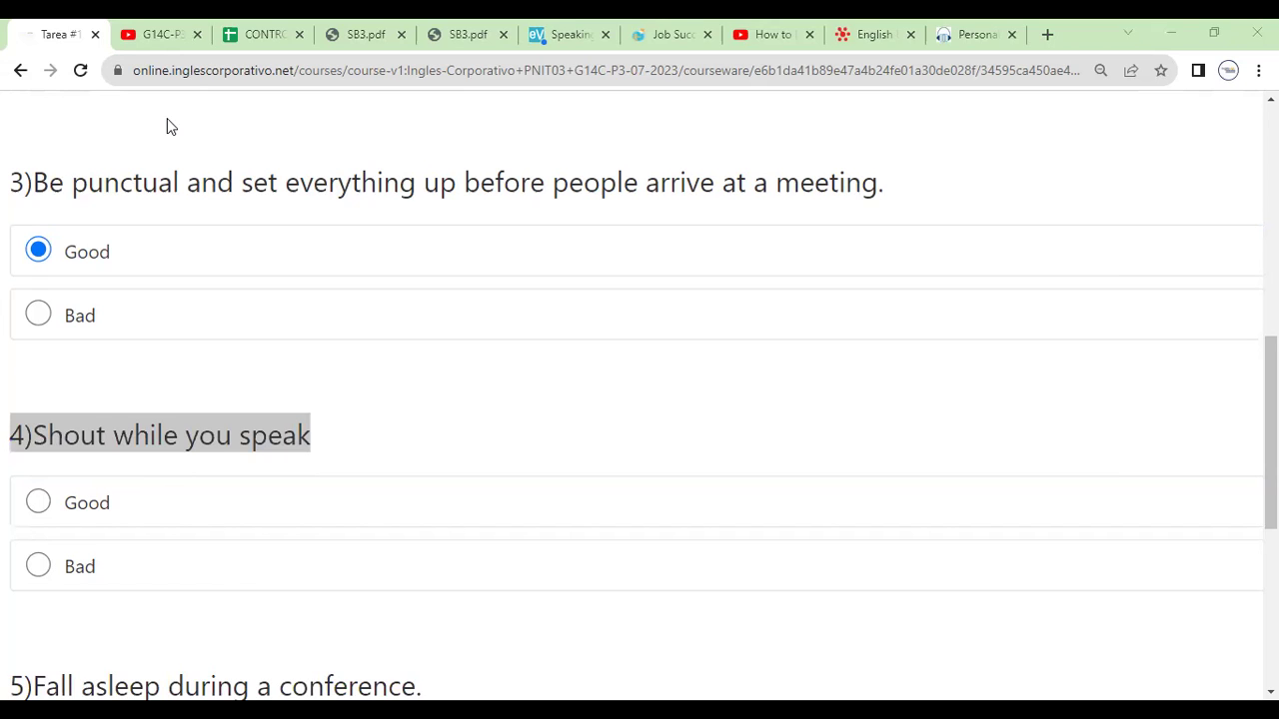
{"action": "left_click", "coordinate": [44, 567]}
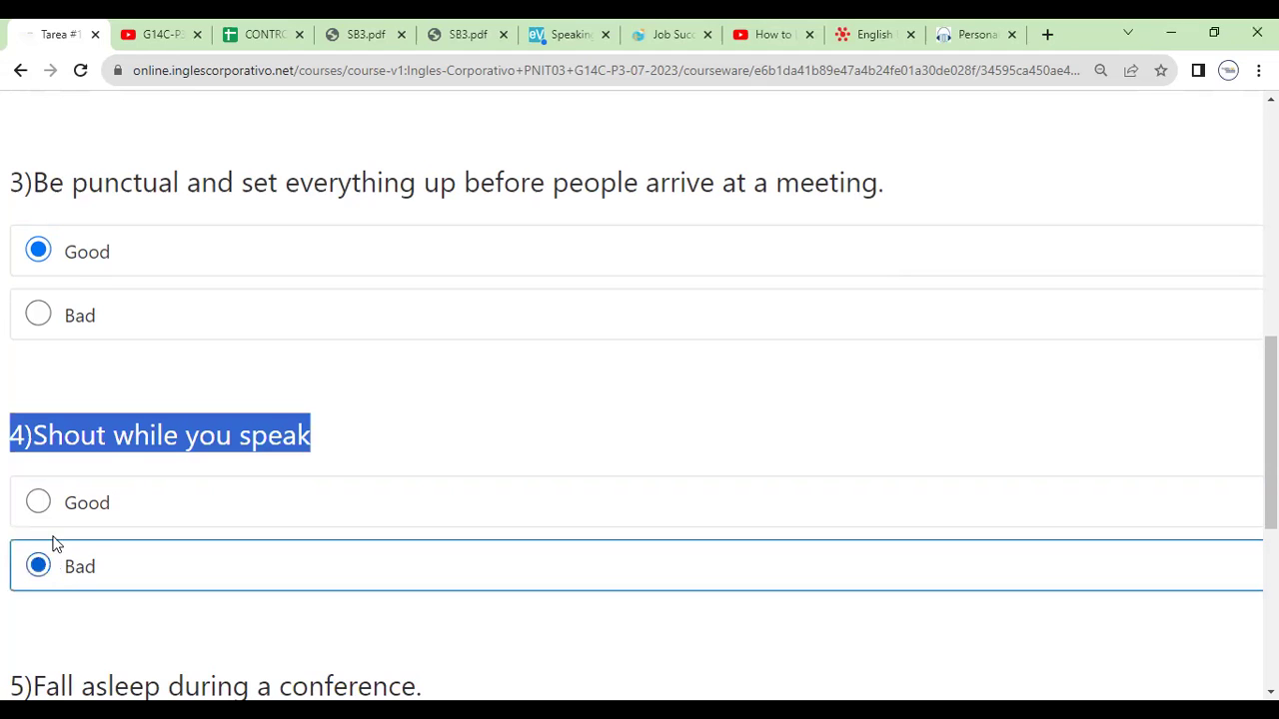
Clear the highlight on question 4 and highlight the single words "while" and "Shout" in its statement
{"action": "left_click", "coordinate": [193, 428]}
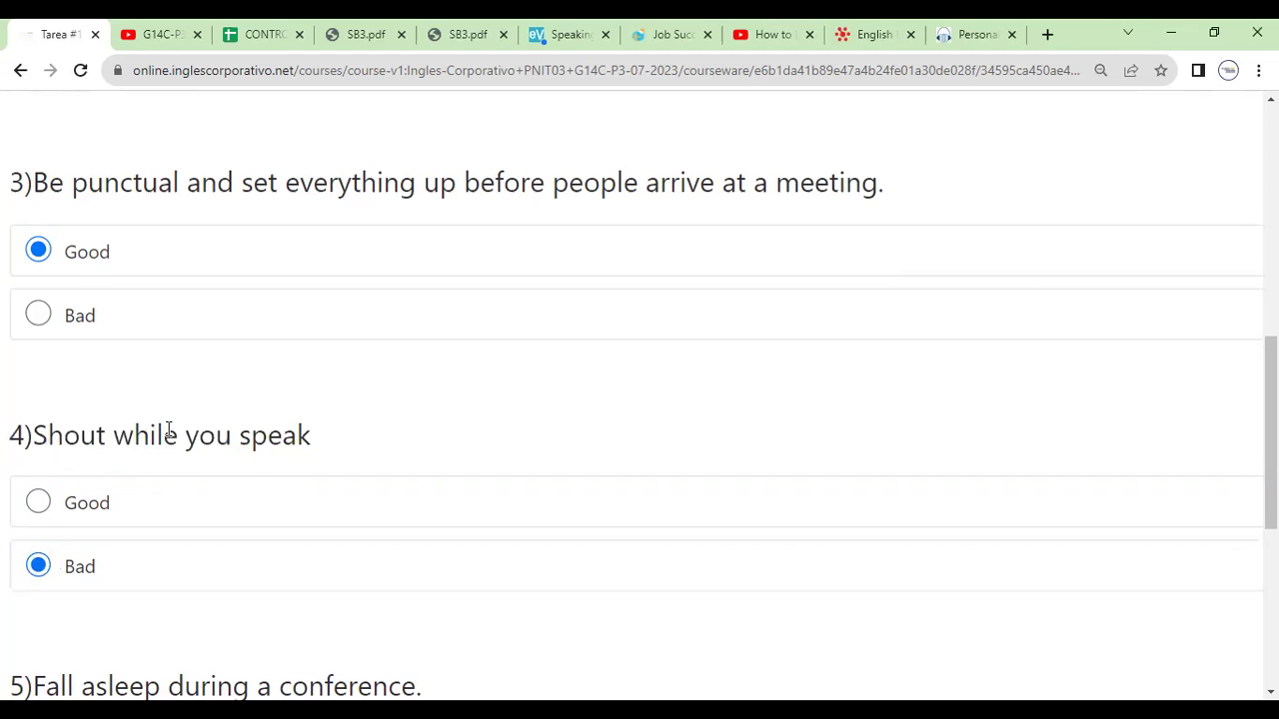
{"action": "double_click", "coordinate": [169, 429]}
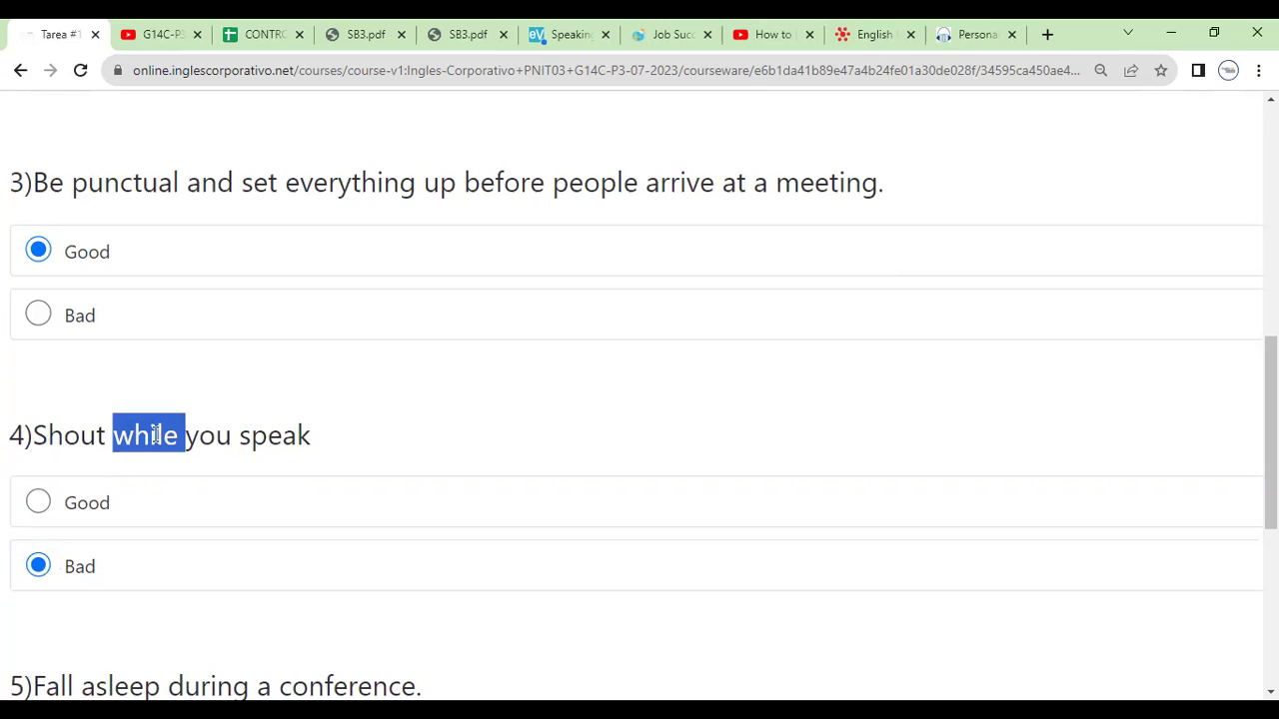
{"action": "double_click", "coordinate": [71, 440]}
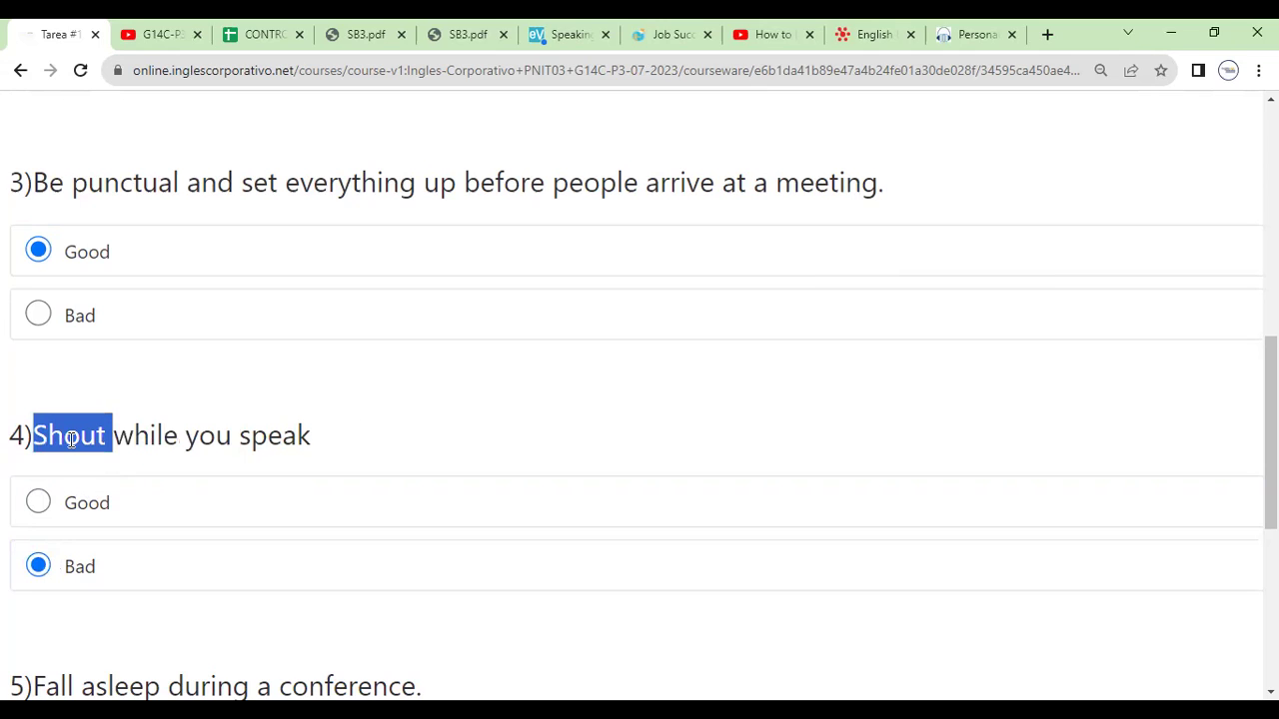
{"action": "double_click", "coordinate": [142, 432]}
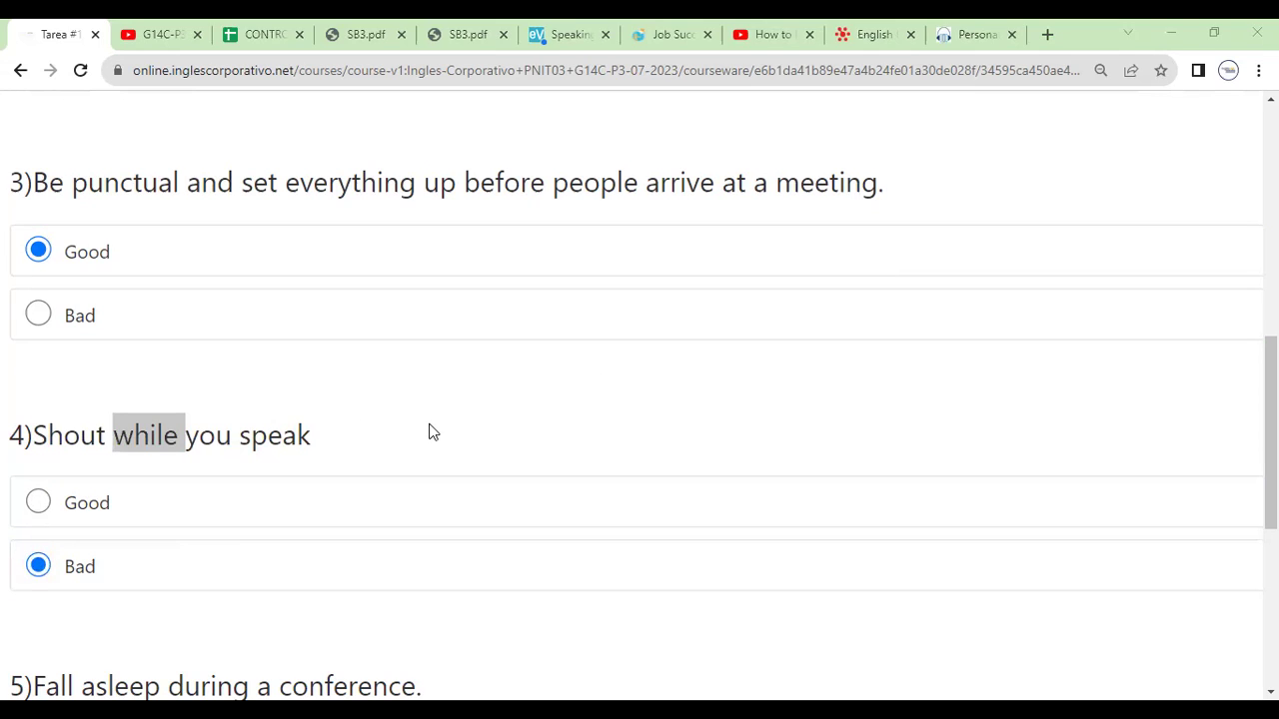
Answer question 5, about falling asleep during a conference, as Bad and highlight the word "conference" in it
{"action": "scroll", "coordinate": [431, 431], "scroll_direction": "down", "scroll_amount": 1}
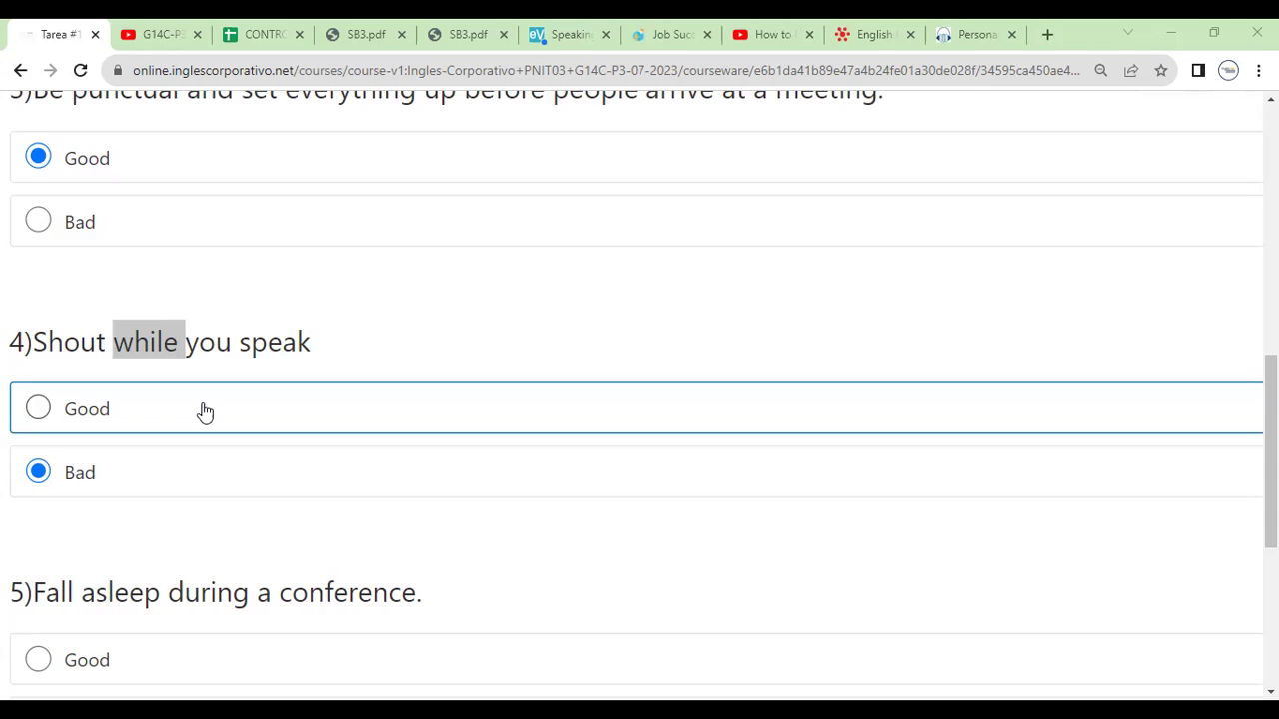
{"action": "scroll", "coordinate": [200, 439], "scroll_direction": "down", "scroll_amount": 1}
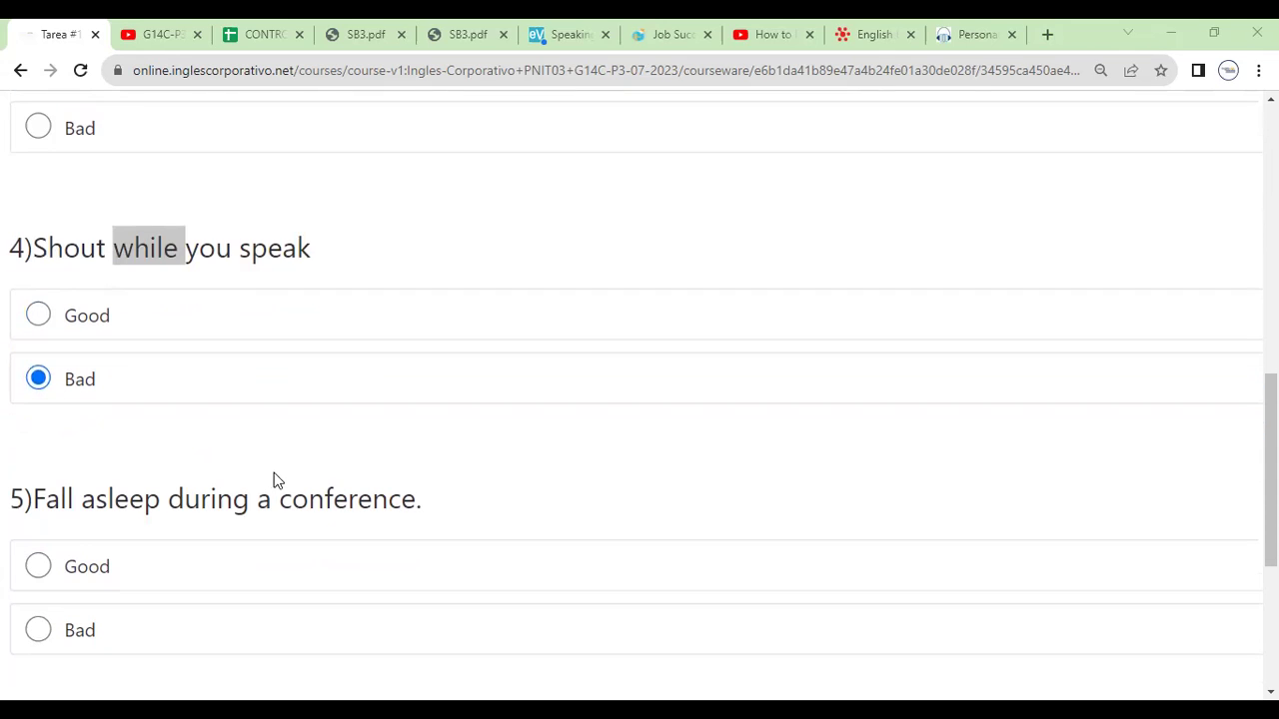
{"action": "scroll", "coordinate": [57, 567], "scroll_direction": "down", "scroll_amount": 2}
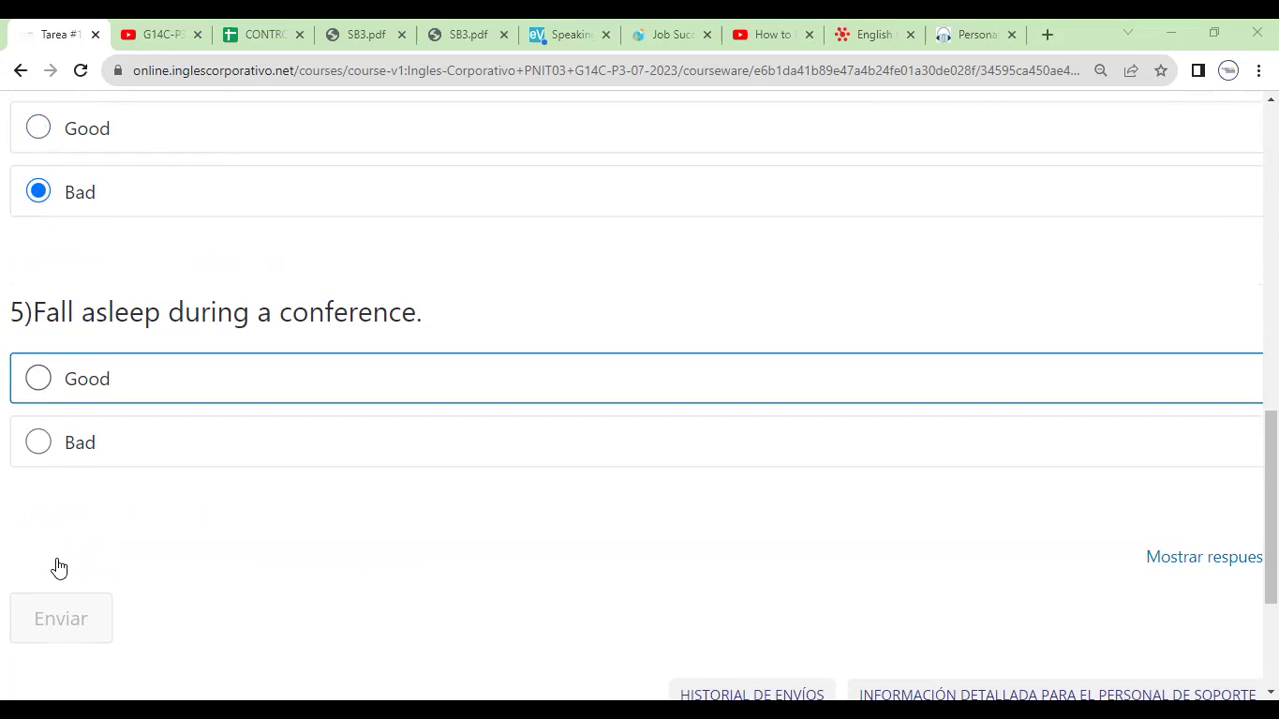
{"action": "left_click", "coordinate": [60, 444]}
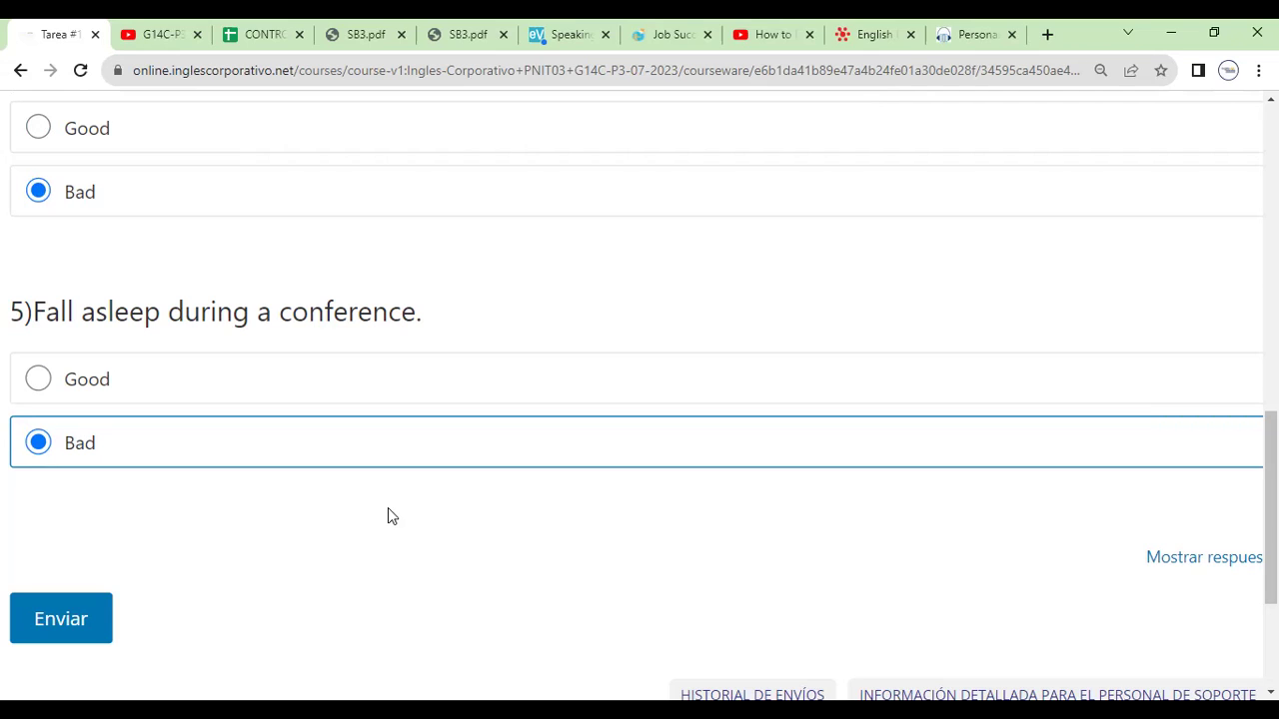
{"action": "double_click", "coordinate": [340, 296]}
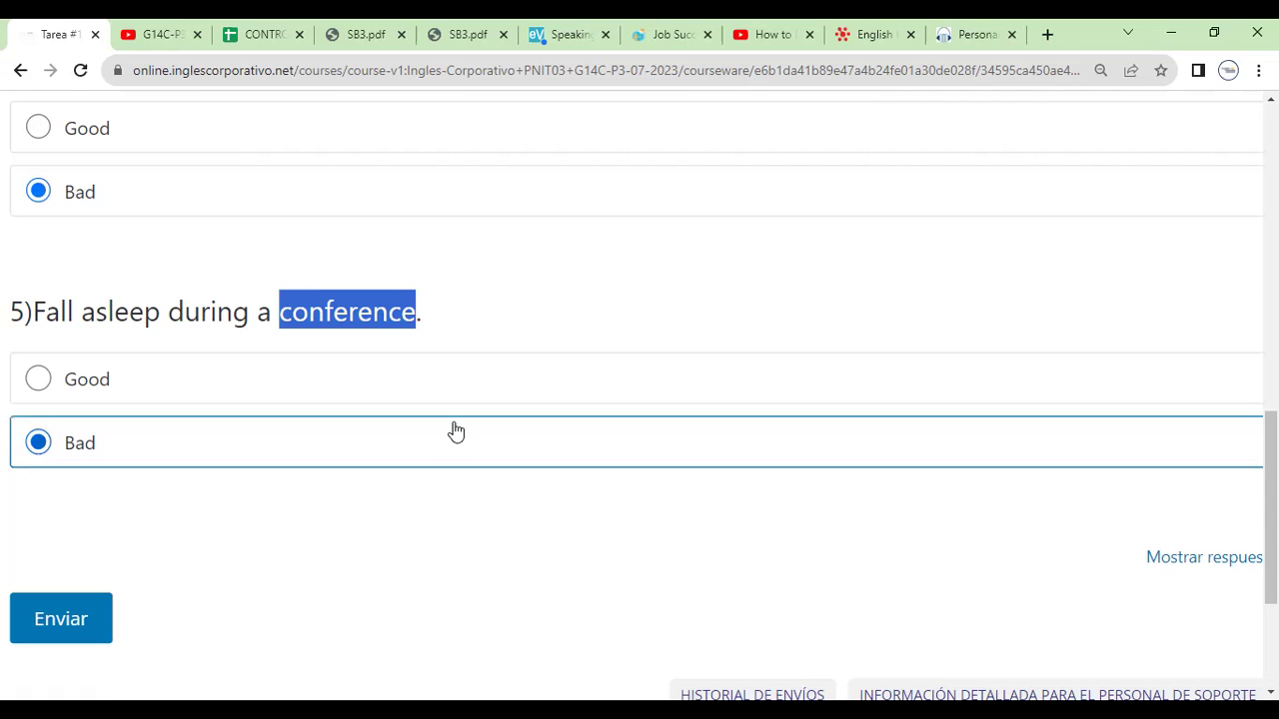
Reveal the correct answers for the five Tarea #14 questions
{"action": "scroll", "coordinate": [454, 429], "scroll_direction": "up", "scroll_amount": 10}
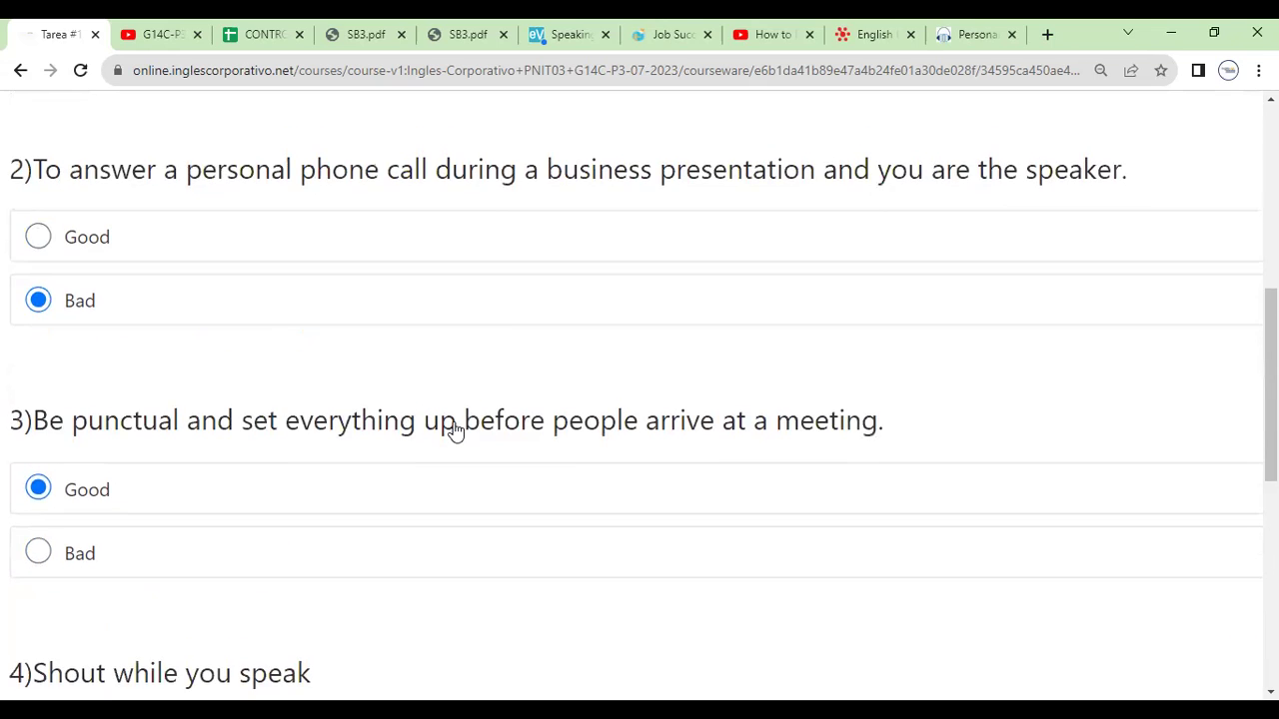
{"action": "scroll", "coordinate": [418, 452], "scroll_direction": "up", "scroll_amount": 5}
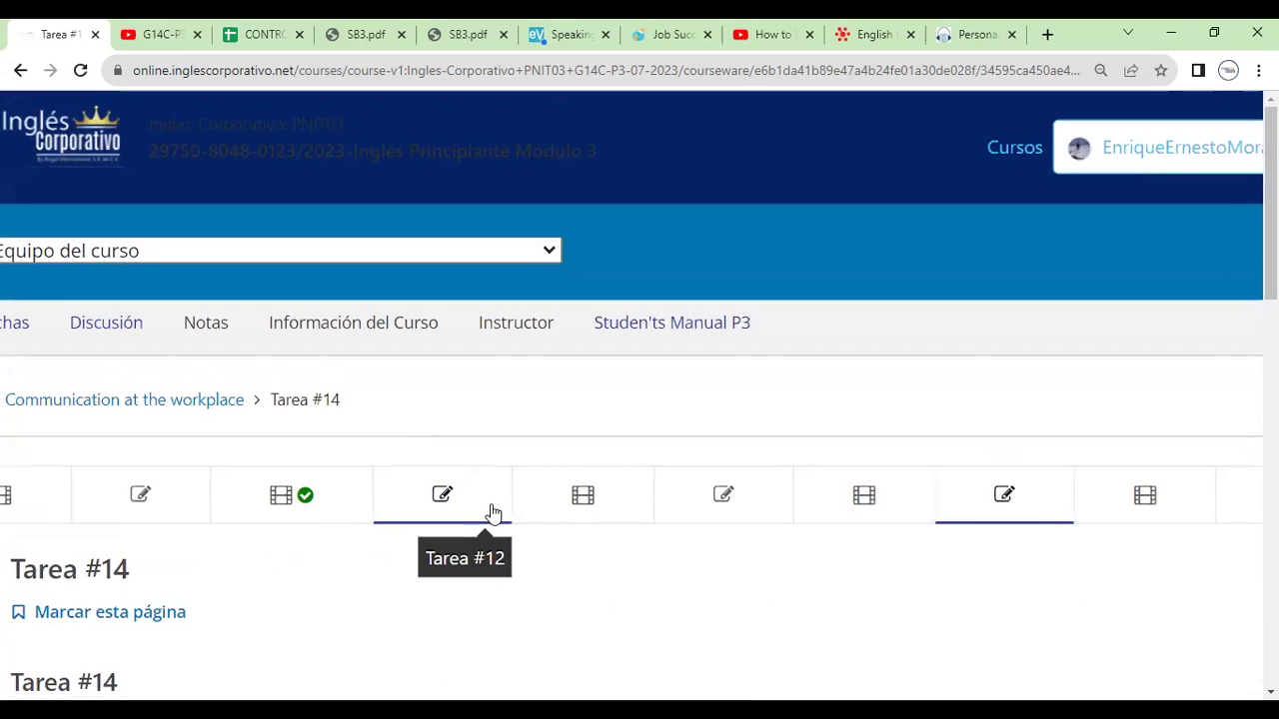
{"action": "scroll", "coordinate": [685, 551], "scroll_direction": "down", "scroll_amount": 5}
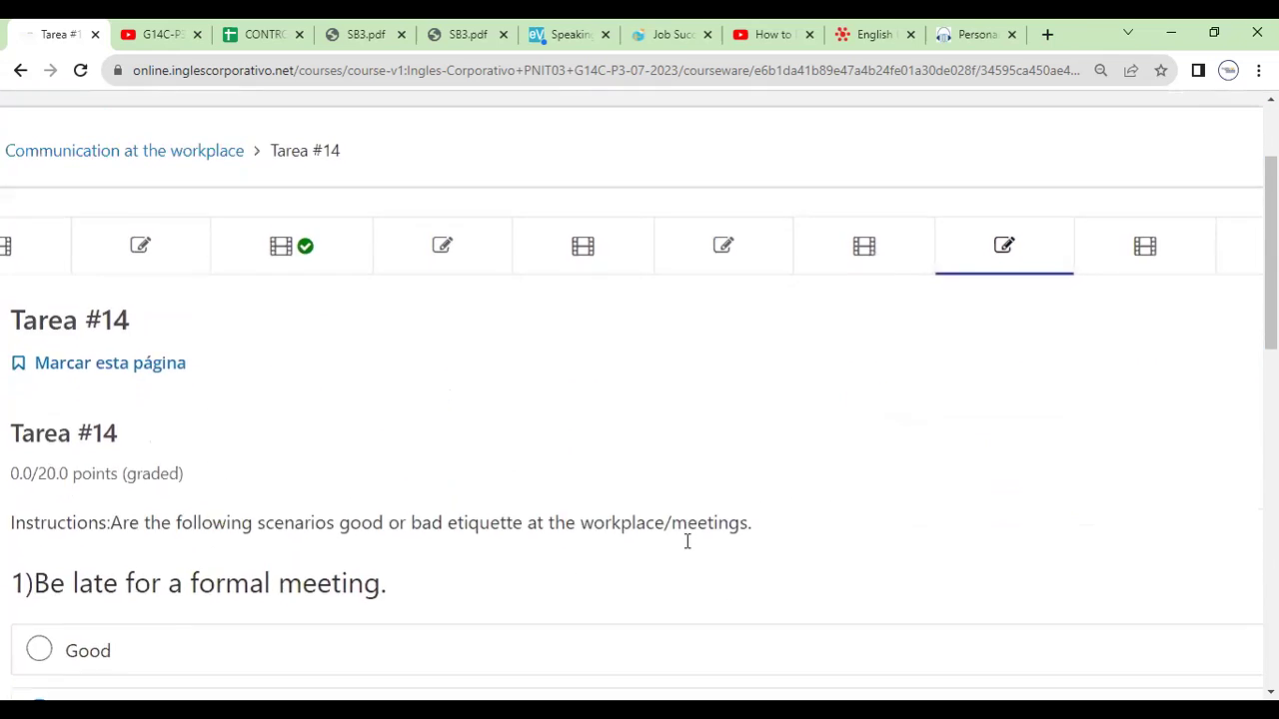
{"action": "scroll", "coordinate": [688, 540], "scroll_direction": "down", "scroll_amount": 10}
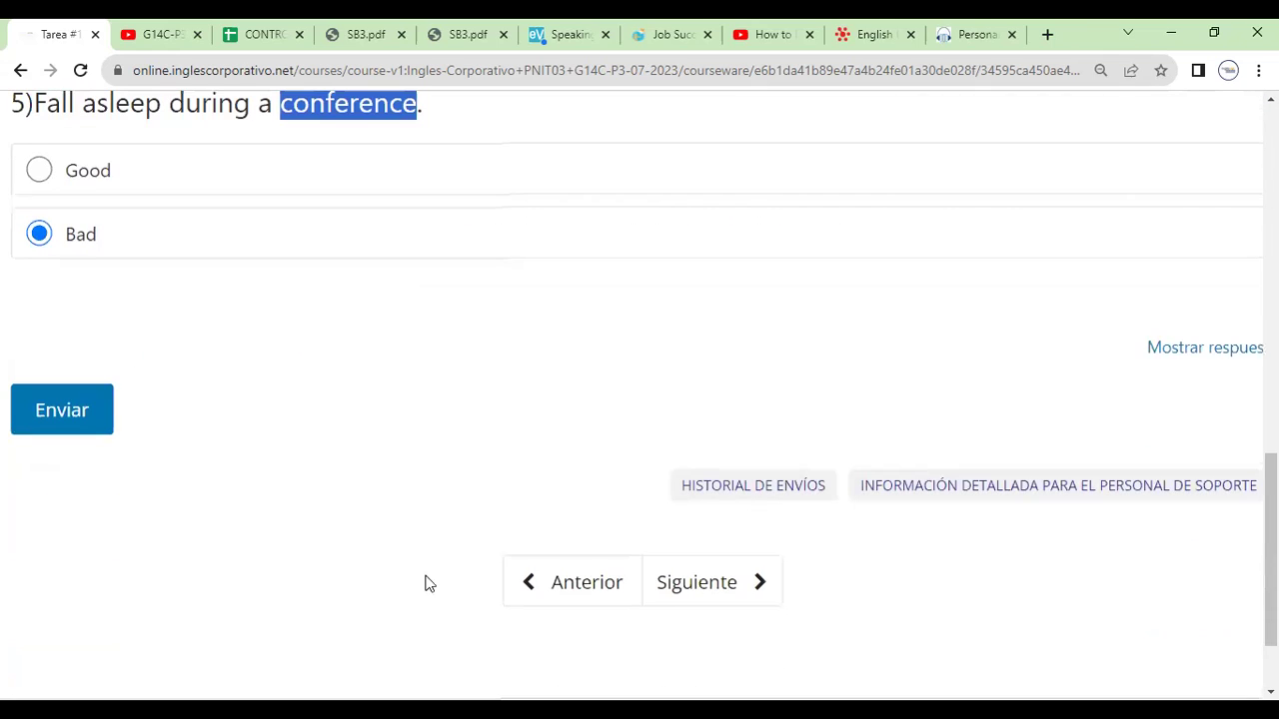
{"action": "scroll", "coordinate": [949, 404], "scroll_direction": "right", "scroll_amount": 3}
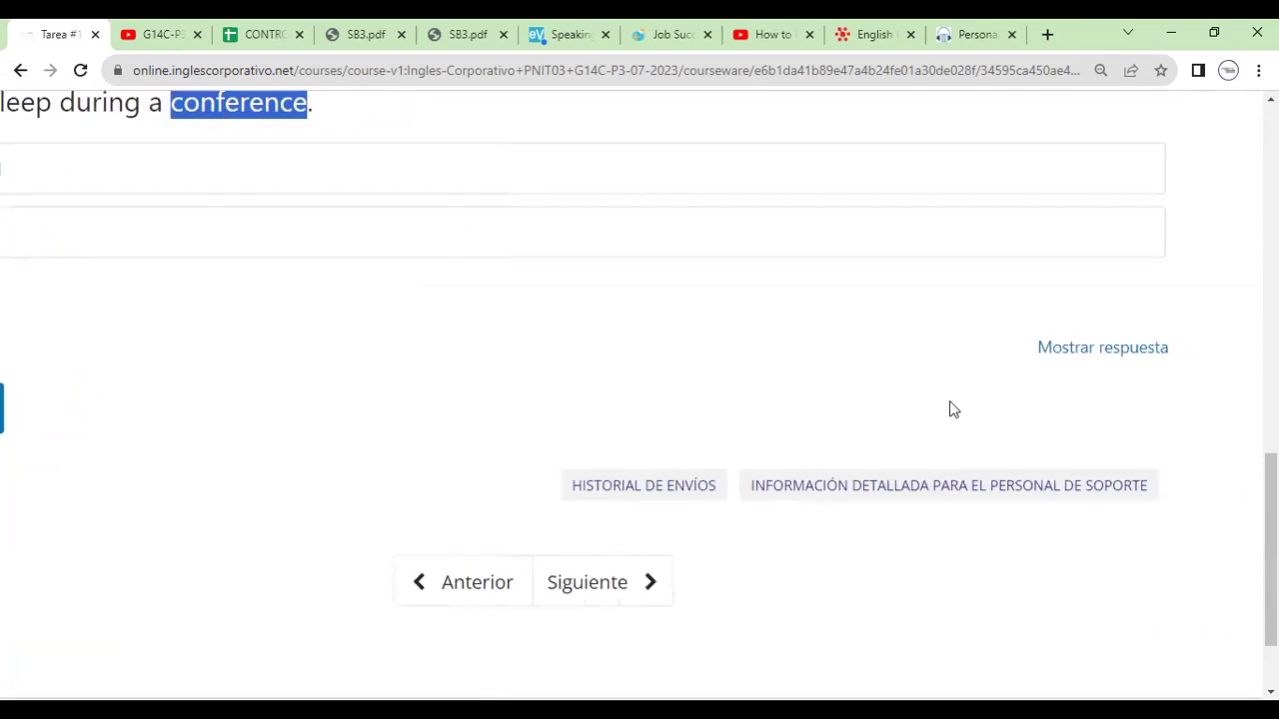
{"action": "left_click", "coordinate": [989, 350]}
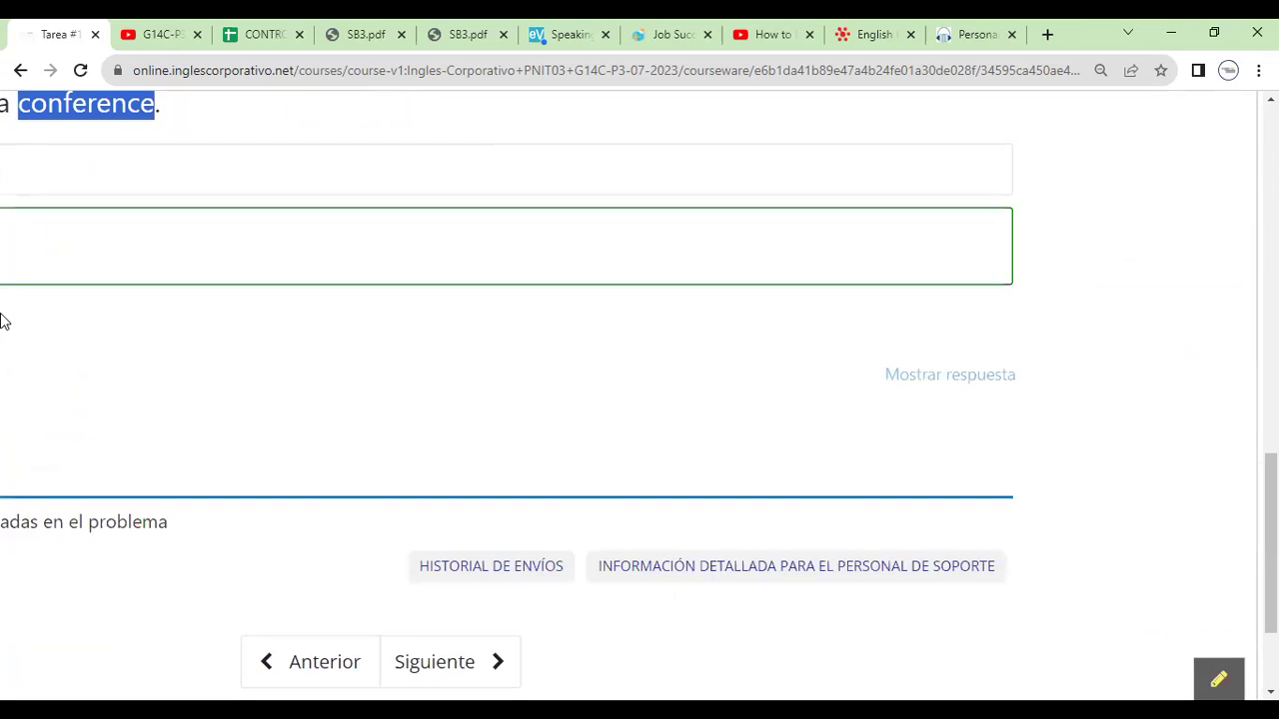
Review the answer marks on all five Tarea #14 questions against the selected options
{"action": "scroll", "coordinate": [3, 320], "scroll_direction": "left", "scroll_amount": 5}
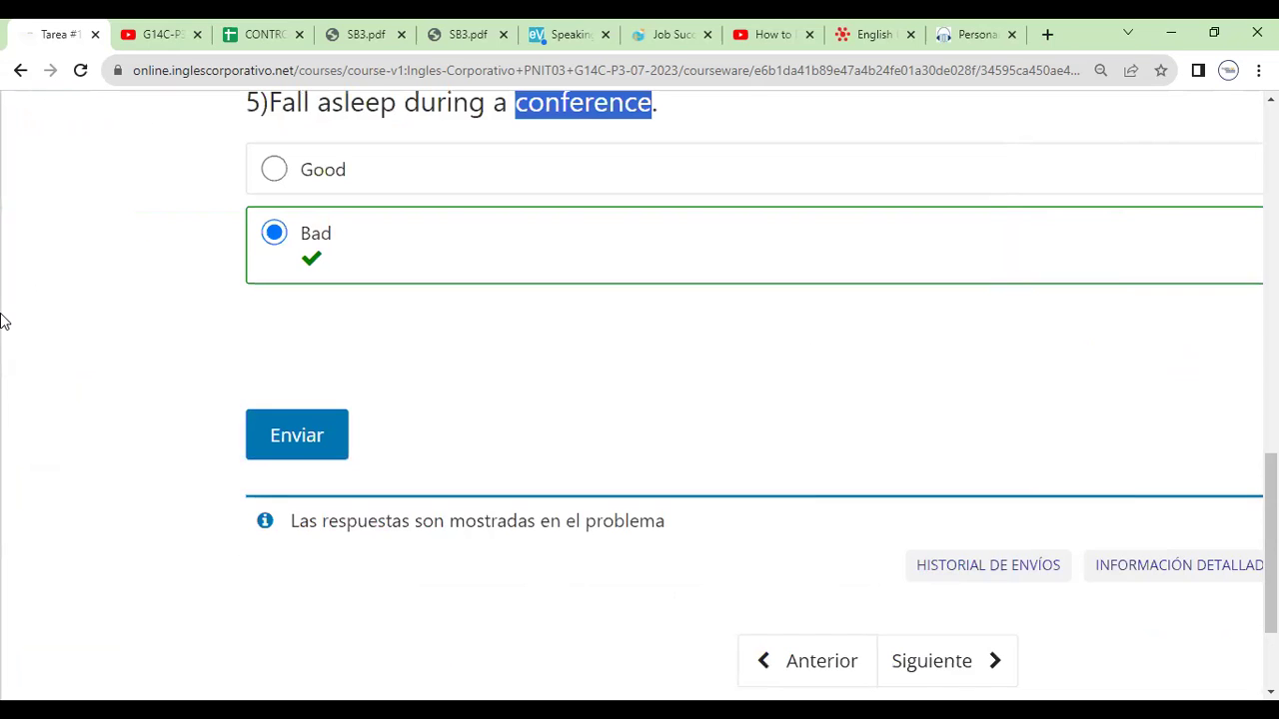
{"action": "scroll", "coordinate": [3, 319], "scroll_direction": "up", "scroll_amount": 20}
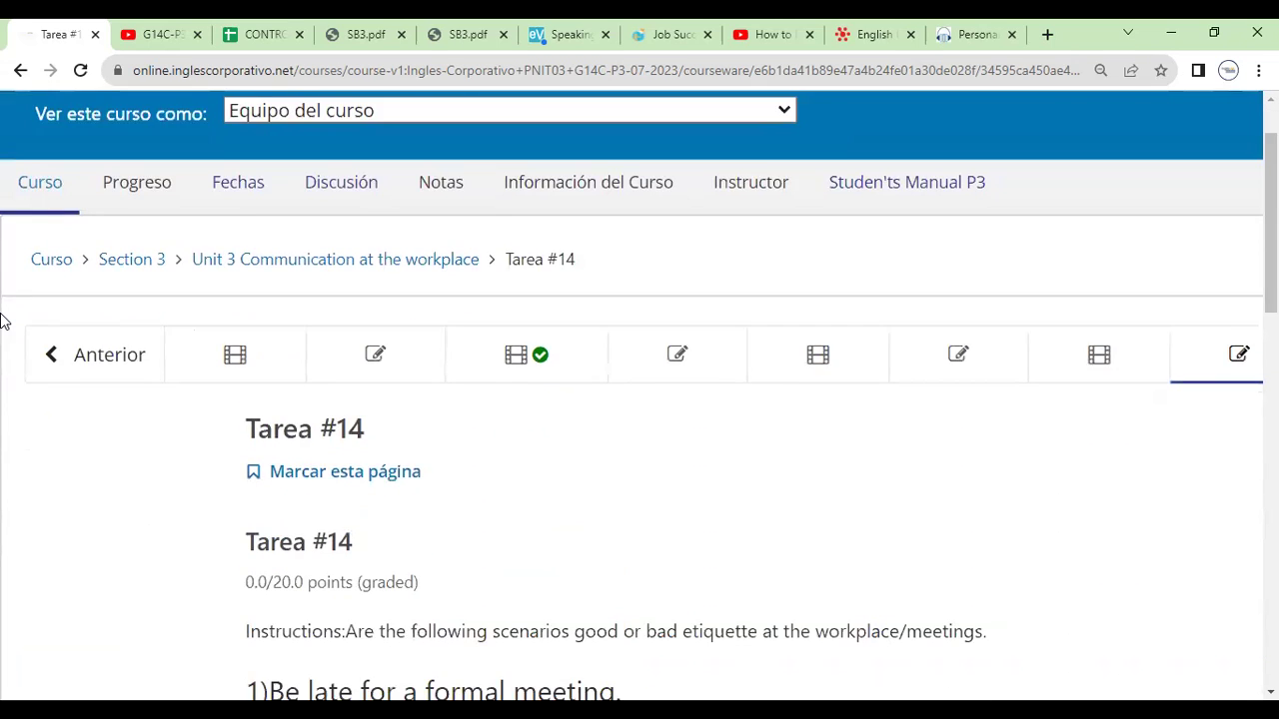
{"action": "scroll", "coordinate": [3, 319], "scroll_direction": "down", "scroll_amount": 4}
{"action": "scroll", "coordinate": [3, 320], "scroll_direction": "up", "scroll_amount": 4}
{"action": "scroll", "coordinate": [3, 320], "scroll_direction": "down", "scroll_amount": 2}
{"action": "scroll", "coordinate": [3, 320], "scroll_direction": "down", "scroll_amount": 2}
{"action": "scroll", "coordinate": [3, 320], "scroll_direction": "down", "scroll_amount": 2}
{"action": "scroll", "coordinate": [3, 319], "scroll_direction": "down", "scroll_amount": 2}
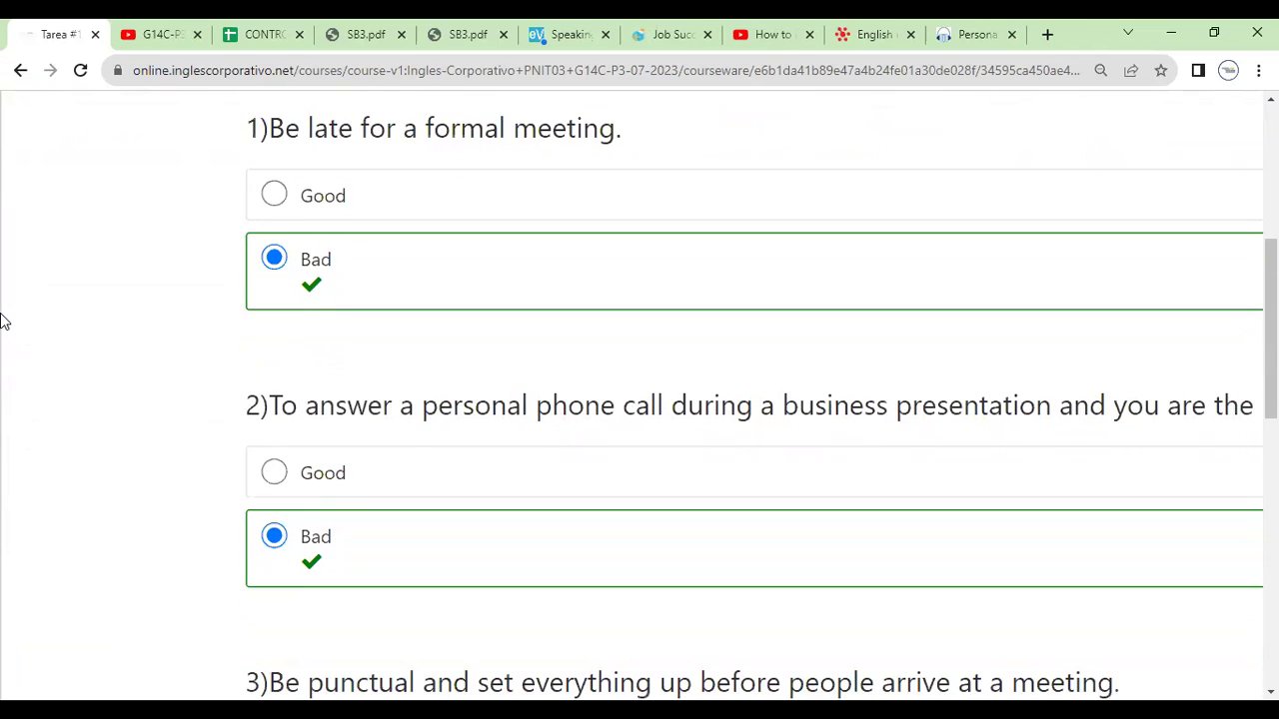
{"action": "scroll", "coordinate": [3, 320], "scroll_direction": "down", "scroll_amount": 2}
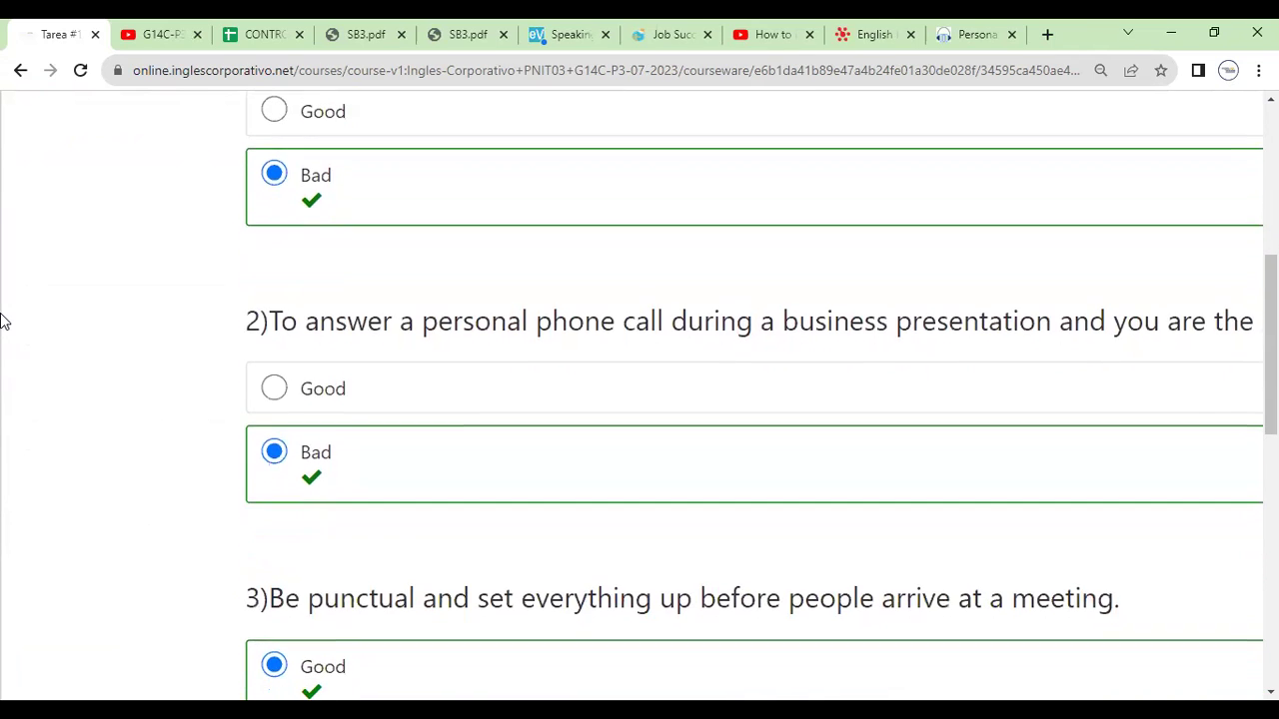
{"action": "scroll", "coordinate": [3, 319], "scroll_direction": "down", "scroll_amount": 2}
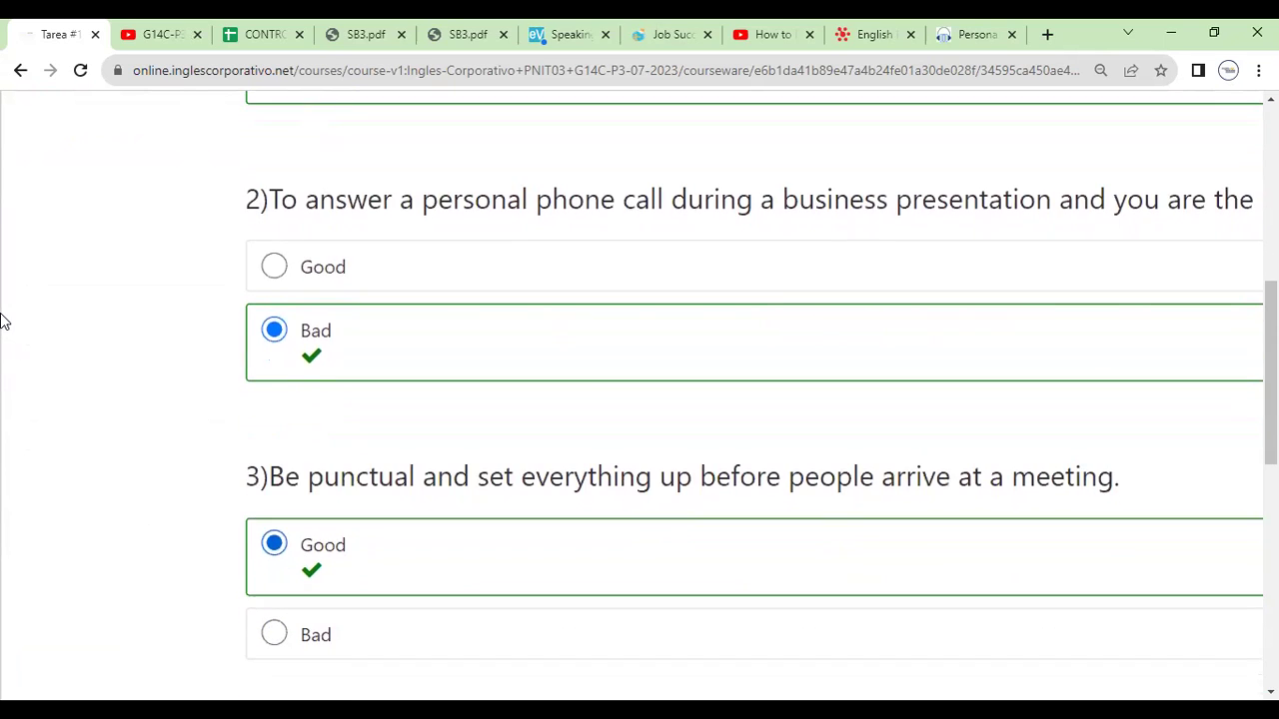
{"action": "scroll", "coordinate": [3, 319], "scroll_direction": "down", "scroll_amount": 2}
{"action": "scroll", "coordinate": [3, 320], "scroll_direction": "down", "scroll_amount": 2}
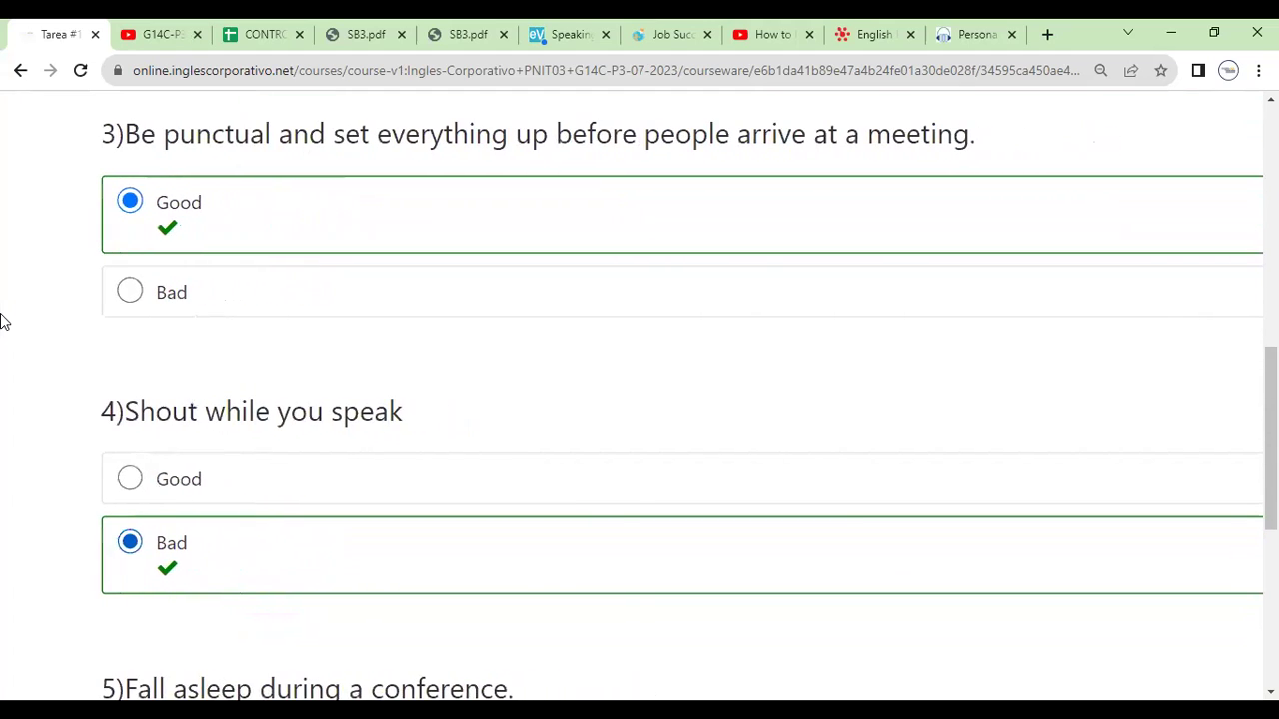
{"action": "scroll", "coordinate": [3, 320], "scroll_direction": "down", "scroll_amount": 2}
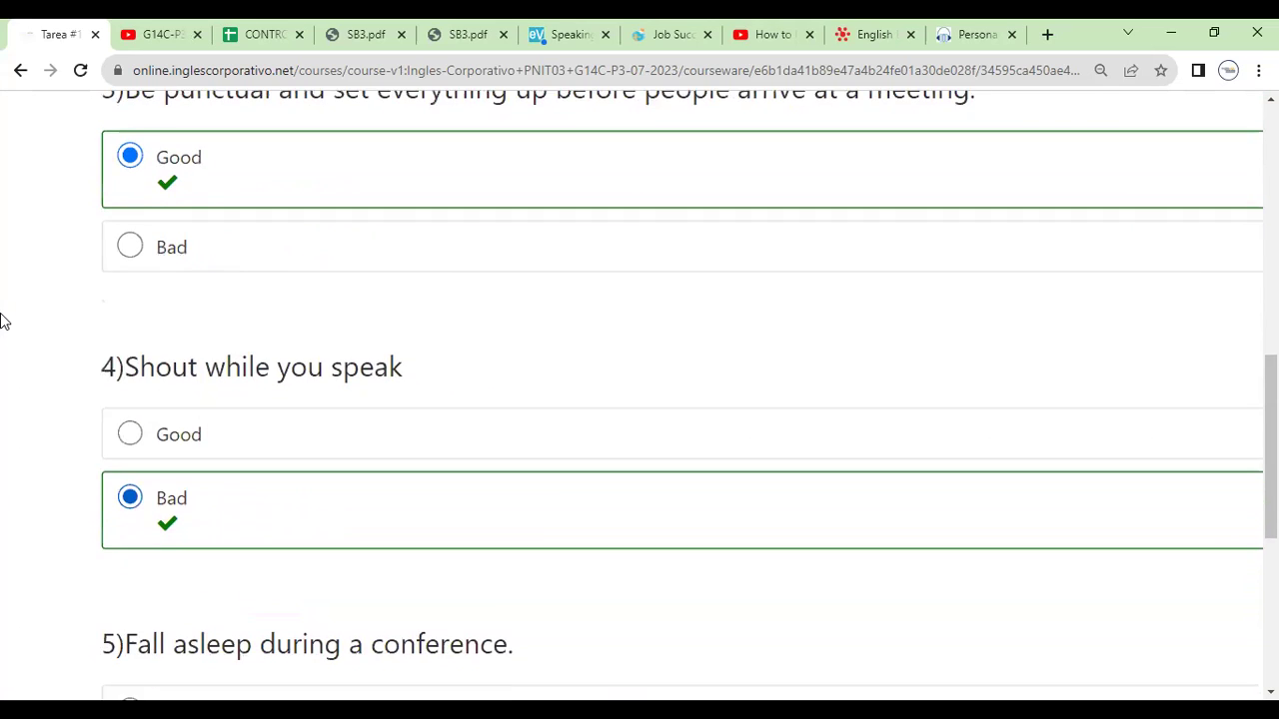
{"action": "scroll", "coordinate": [3, 319], "scroll_direction": "down", "scroll_amount": 1}
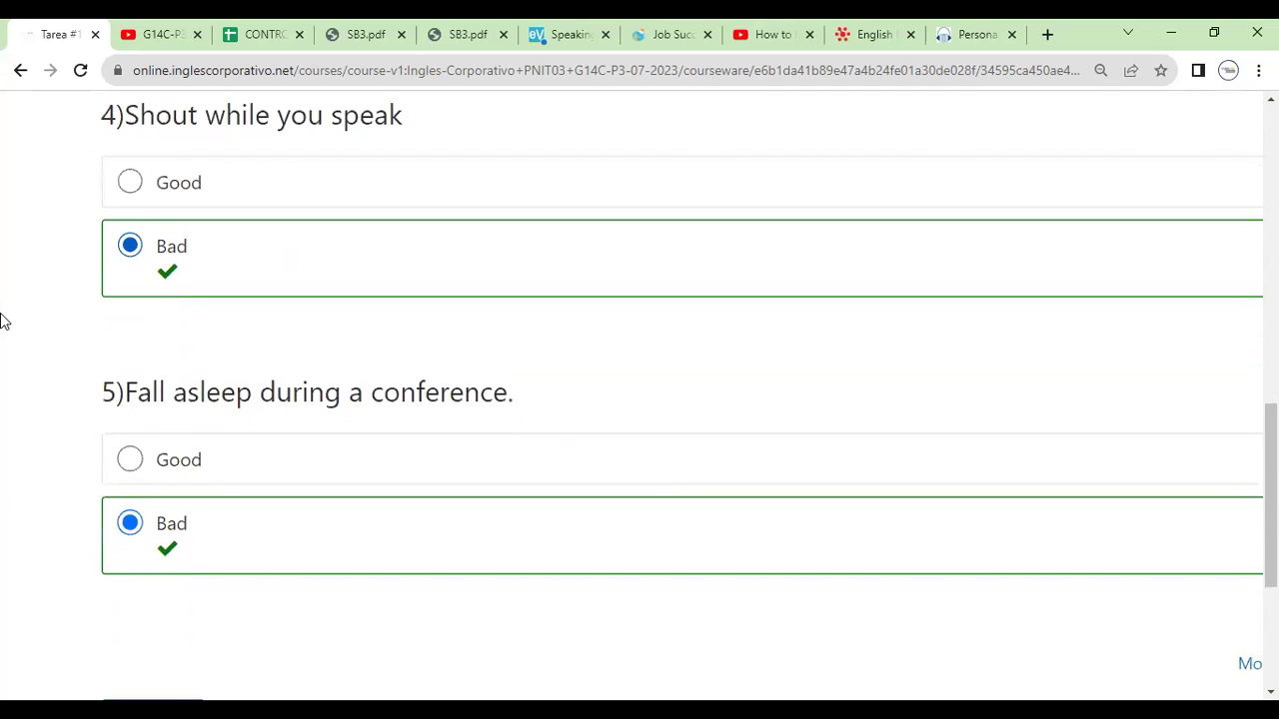
{"action": "scroll", "coordinate": [3, 320], "scroll_direction": "down", "scroll_amount": 1}
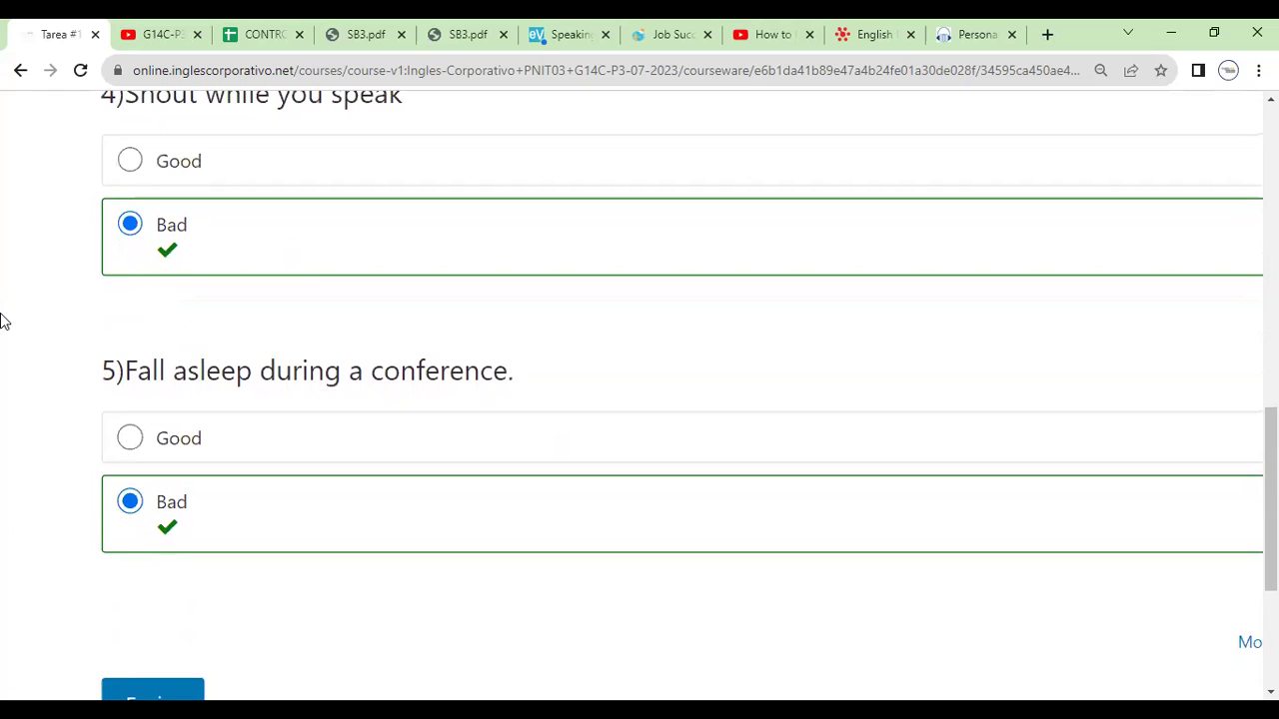
{"action": "scroll", "coordinate": [309, 280], "scroll_direction": "up", "scroll_amount": 10}
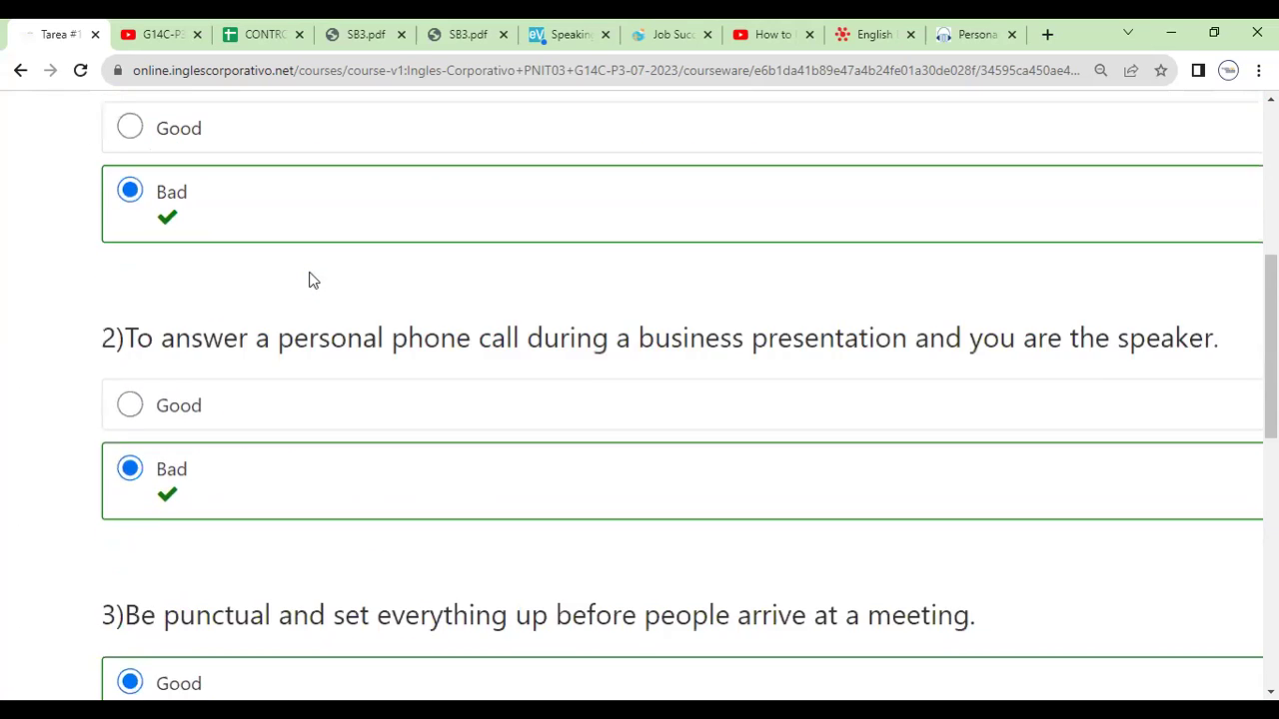
Switch to the SB3.pdf student book and examine the Unit 3 Communication at the Workplace exercises 3 to 6 on page 38
{"action": "scroll", "coordinate": [308, 279], "scroll_direction": "up", "scroll_amount": 3}
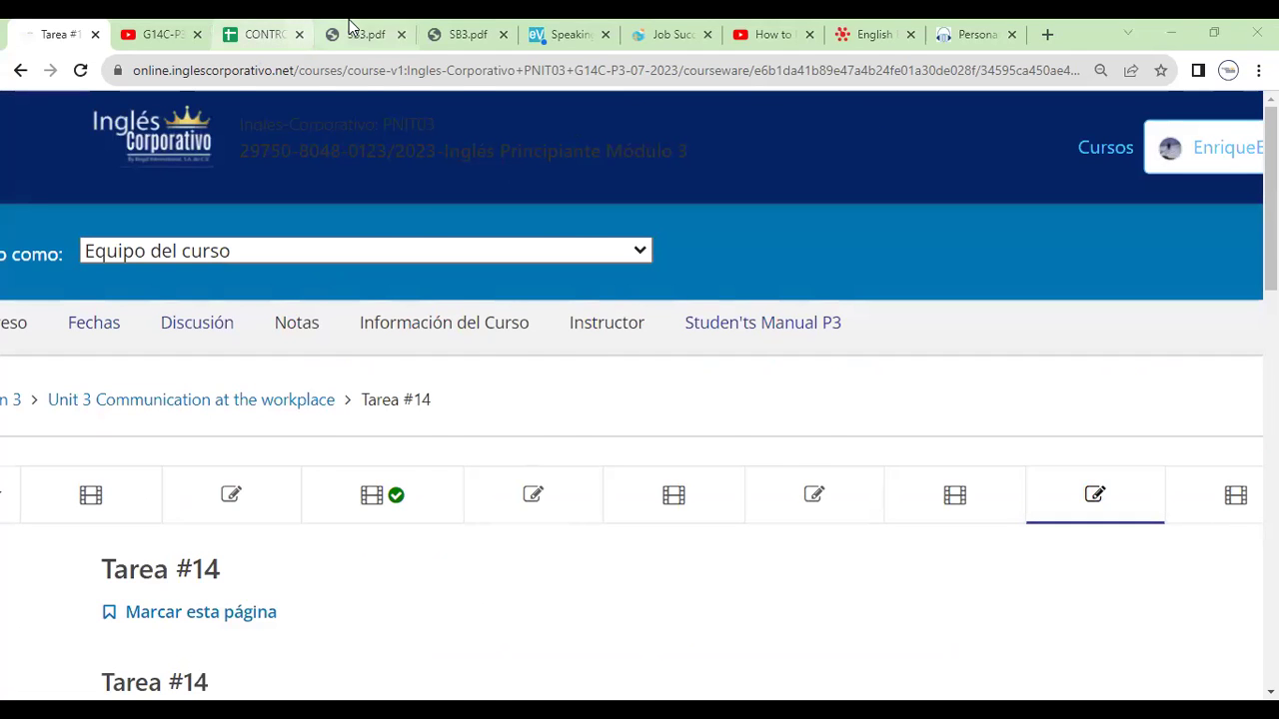
{"action": "left_click", "coordinate": [350, 34]}
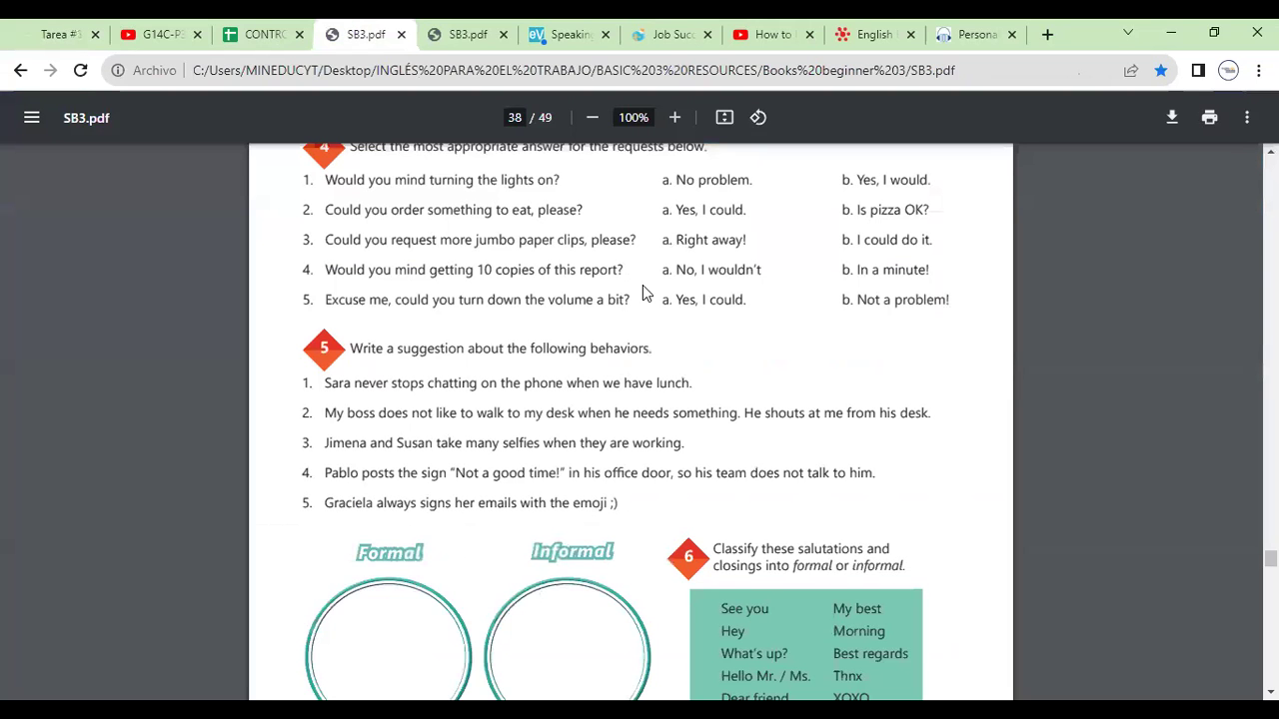
{"action": "scroll", "coordinate": [643, 285], "scroll_direction": "up", "scroll_amount": 5}
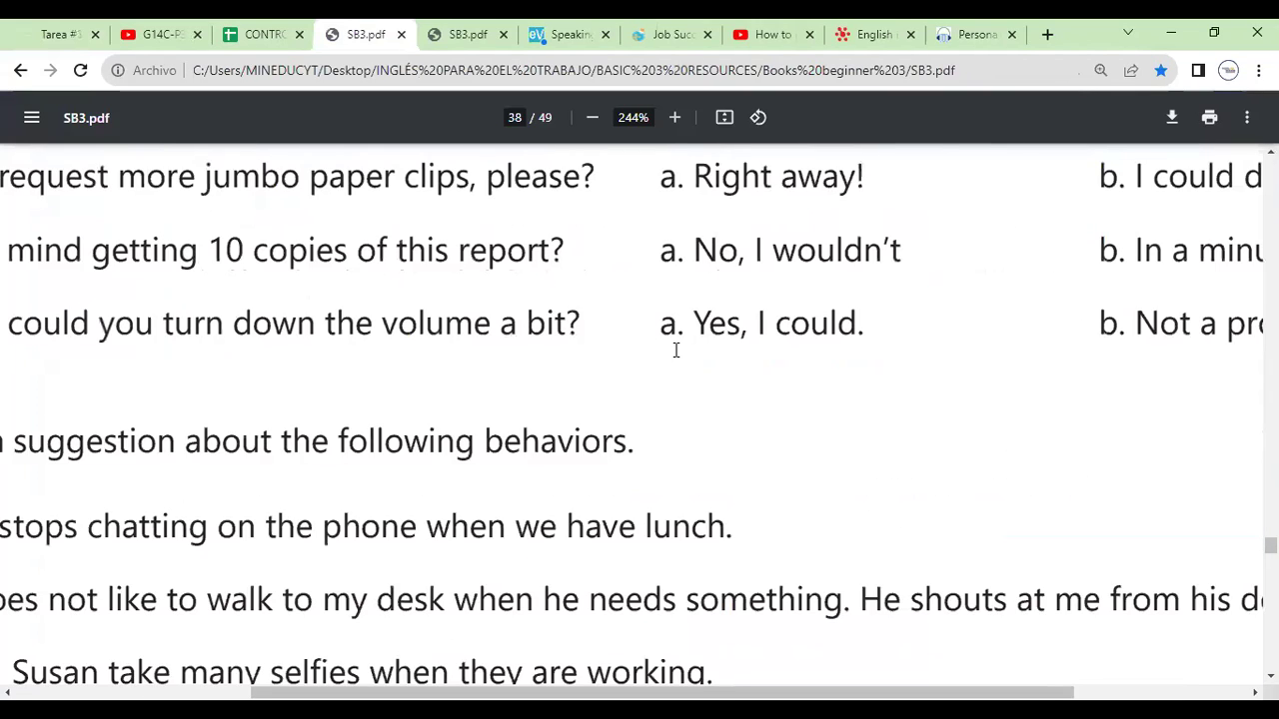
{"action": "scroll", "coordinate": [676, 348], "scroll_direction": "down", "scroll_amount": 3}
{"action": "scroll", "coordinate": [684, 397], "scroll_direction": "up", "scroll_amount": 2}
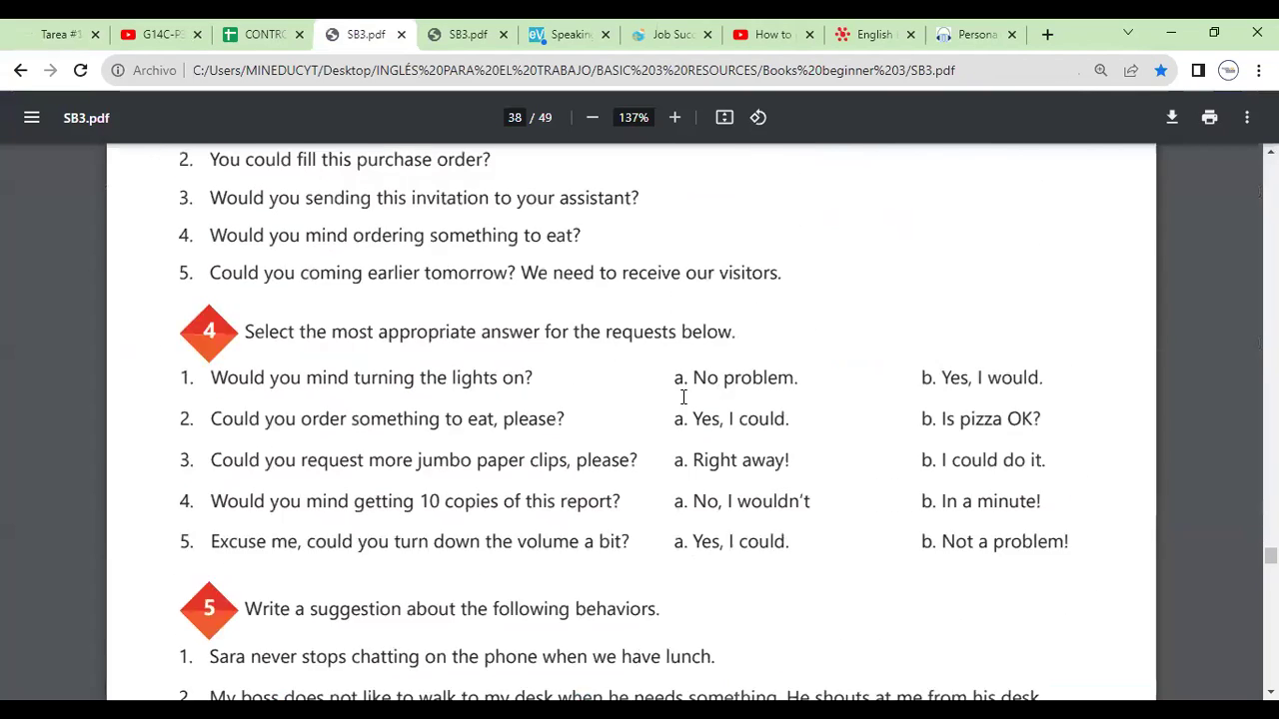
{"action": "scroll", "coordinate": [683, 396], "scroll_direction": "up", "scroll_amount": 1}
{"action": "scroll", "coordinate": [683, 397], "scroll_direction": "up", "scroll_amount": 1}
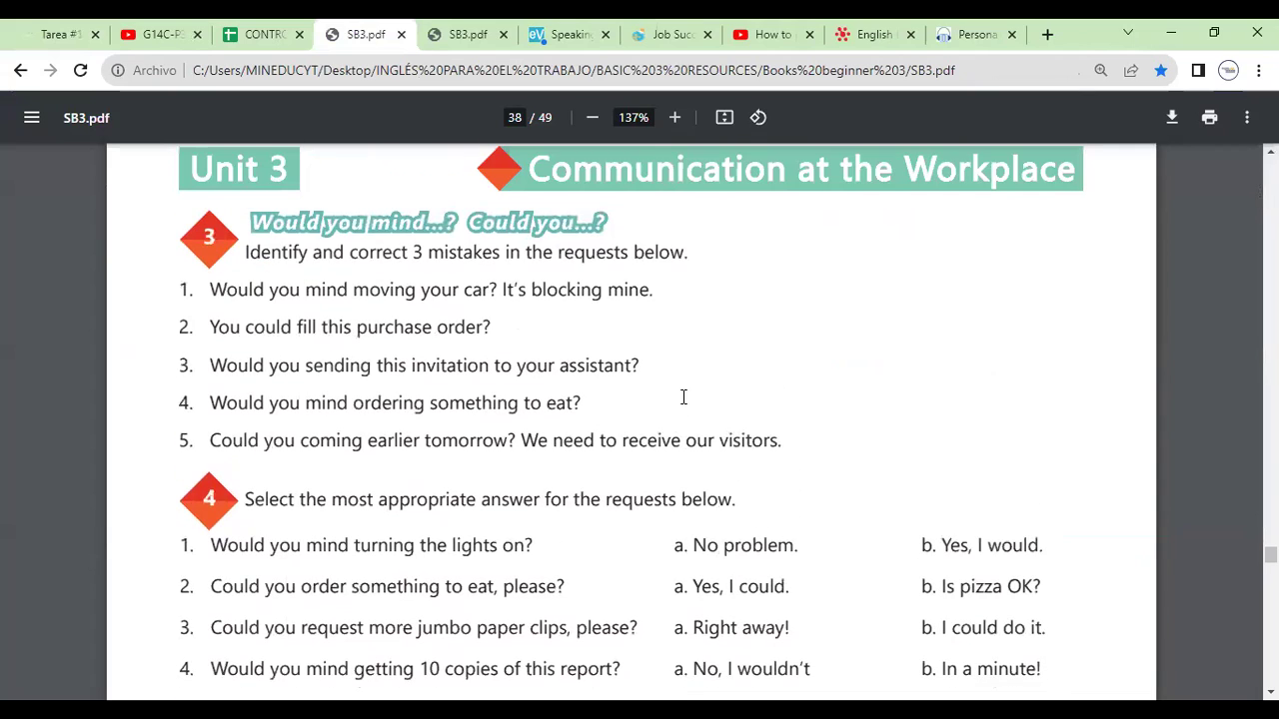
{"action": "scroll", "coordinate": [683, 397], "scroll_direction": "up", "scroll_amount": 2}
{"action": "scroll", "coordinate": [684, 396], "scroll_direction": "down", "scroll_amount": 5}
{"action": "scroll", "coordinate": [683, 396], "scroll_direction": "down", "scroll_amount": 6}
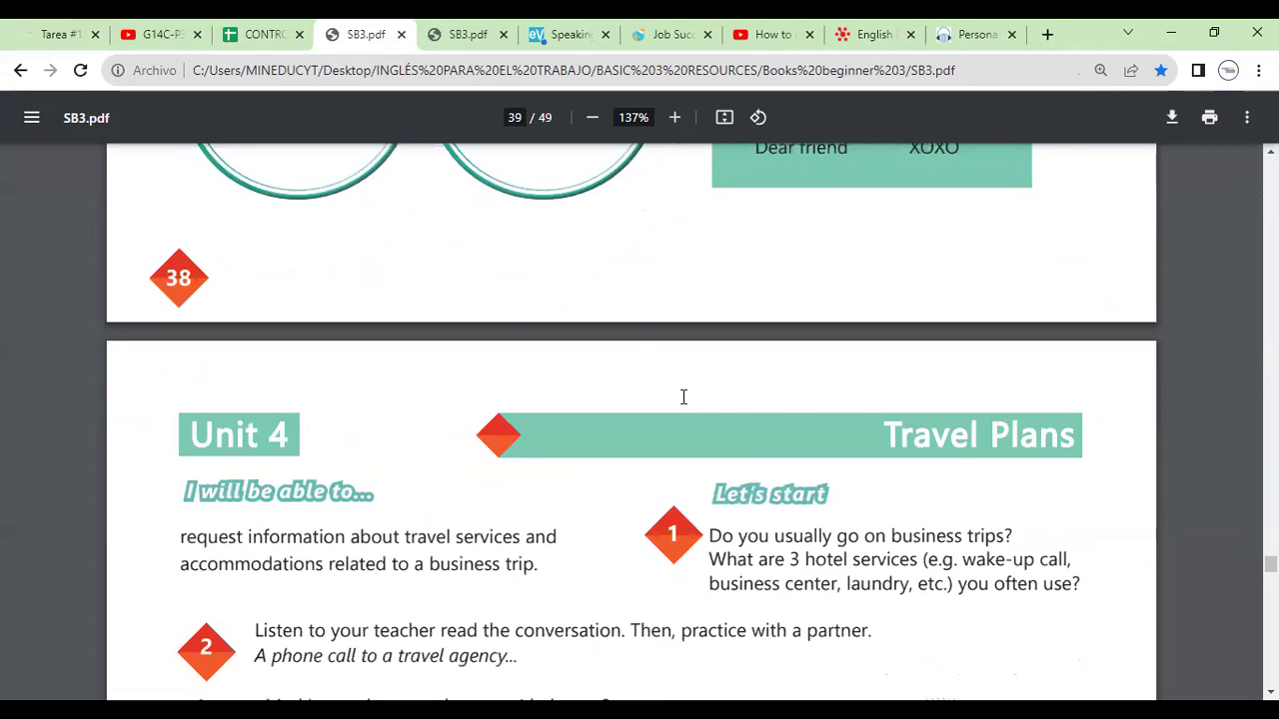
{"action": "scroll", "coordinate": [496, 313], "scroll_direction": "up", "scroll_amount": 5}
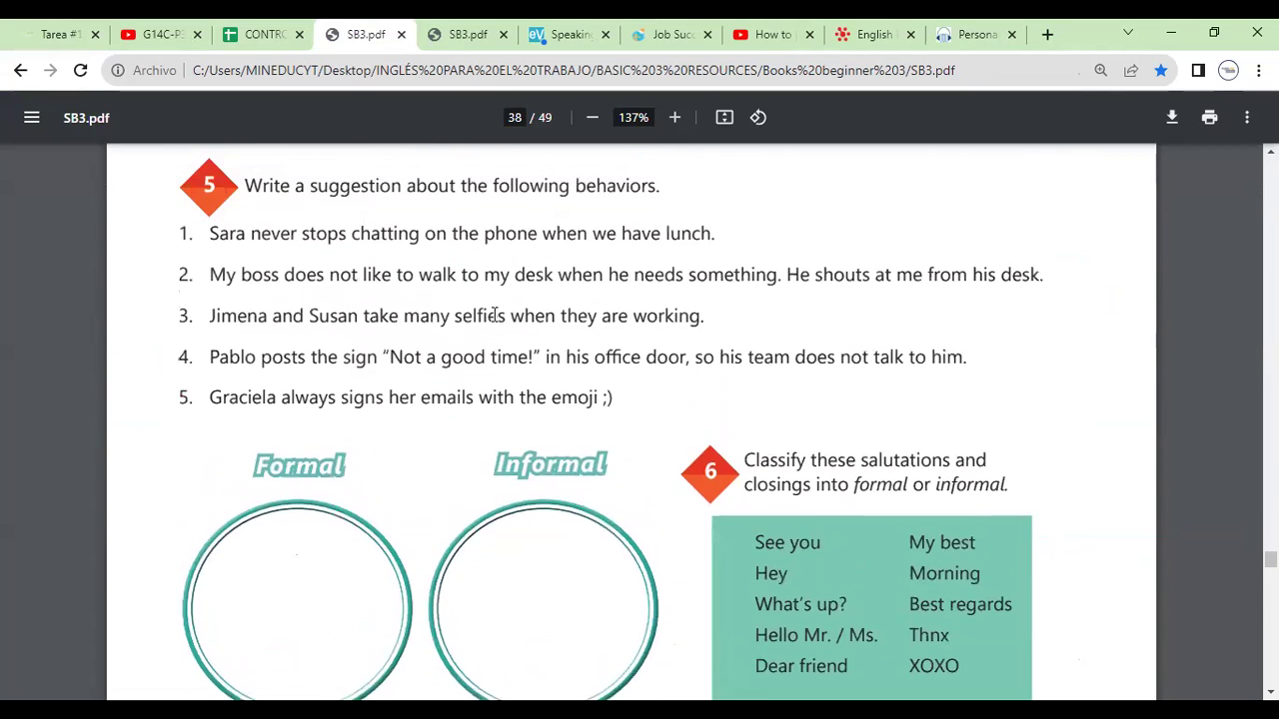
Go back to the word search on page 37 and highlight the word "etiquette" in its word list
{"action": "scroll", "coordinate": [494, 314], "scroll_direction": "up", "scroll_amount": 5}
{"action": "scroll", "coordinate": [493, 313], "scroll_direction": "up", "scroll_amount": 8}
{"action": "scroll", "coordinate": [493, 314], "scroll_direction": "up", "scroll_amount": 5}
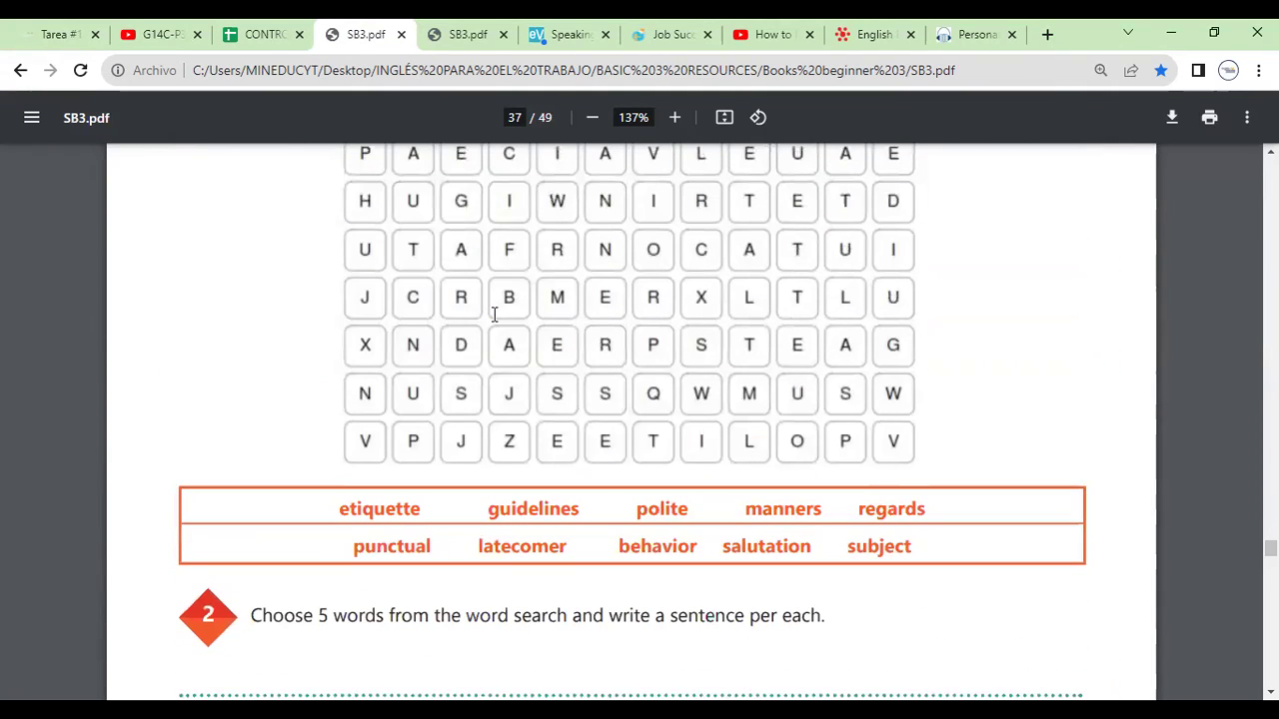
{"action": "scroll", "coordinate": [493, 313], "scroll_direction": "up", "scroll_amount": 2}
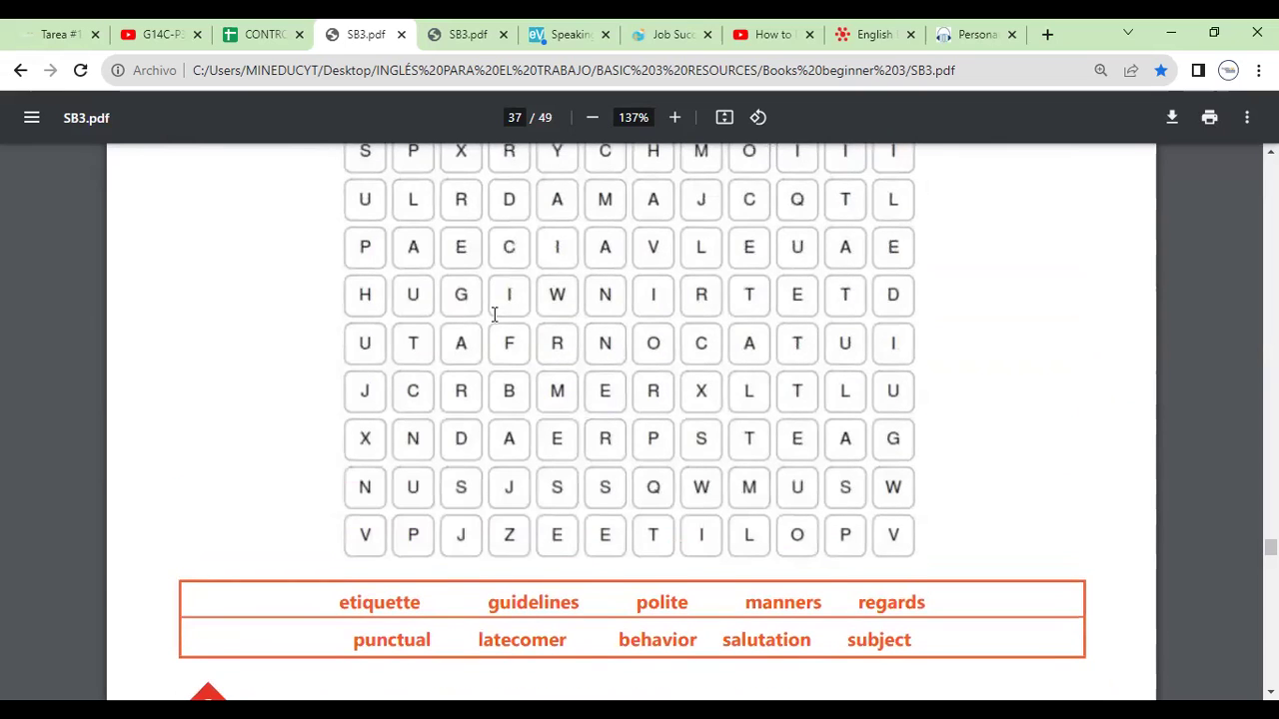
{"action": "scroll", "coordinate": [493, 314], "scroll_direction": "up", "scroll_amount": 8}
{"action": "scroll", "coordinate": [494, 313], "scroll_direction": "down", "scroll_amount": 14}
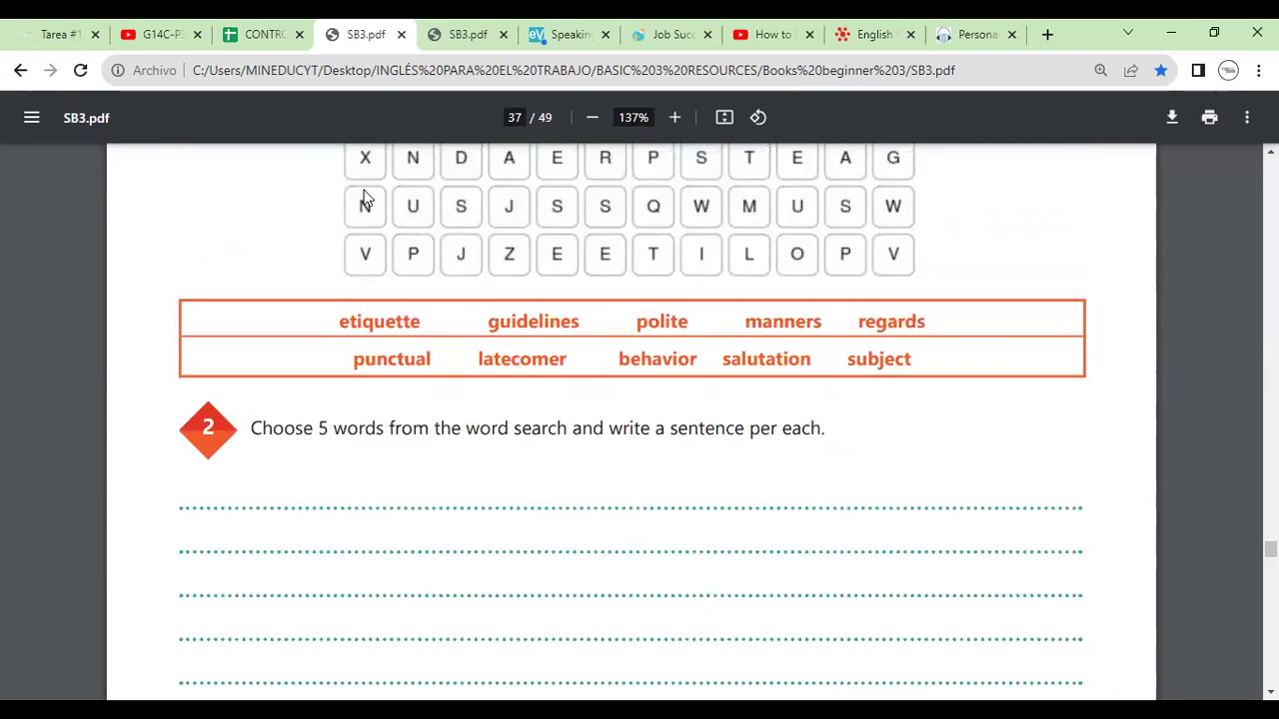
{"action": "double_click", "coordinate": [368, 322]}
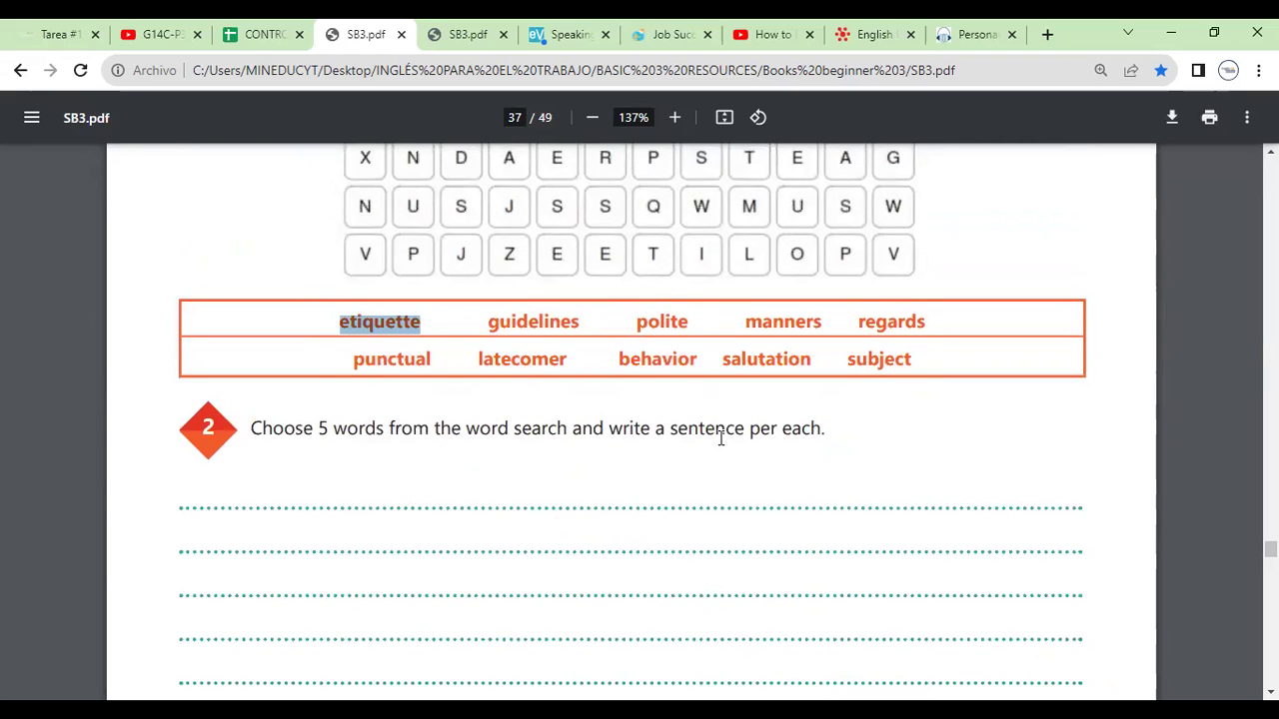
Clear the highlight in the enlarged word list, highlight "etiquette" again and move the highlight to "guidelines"
{"action": "scroll", "coordinate": [720, 438], "scroll_direction": "up", "scroll_amount": 5}
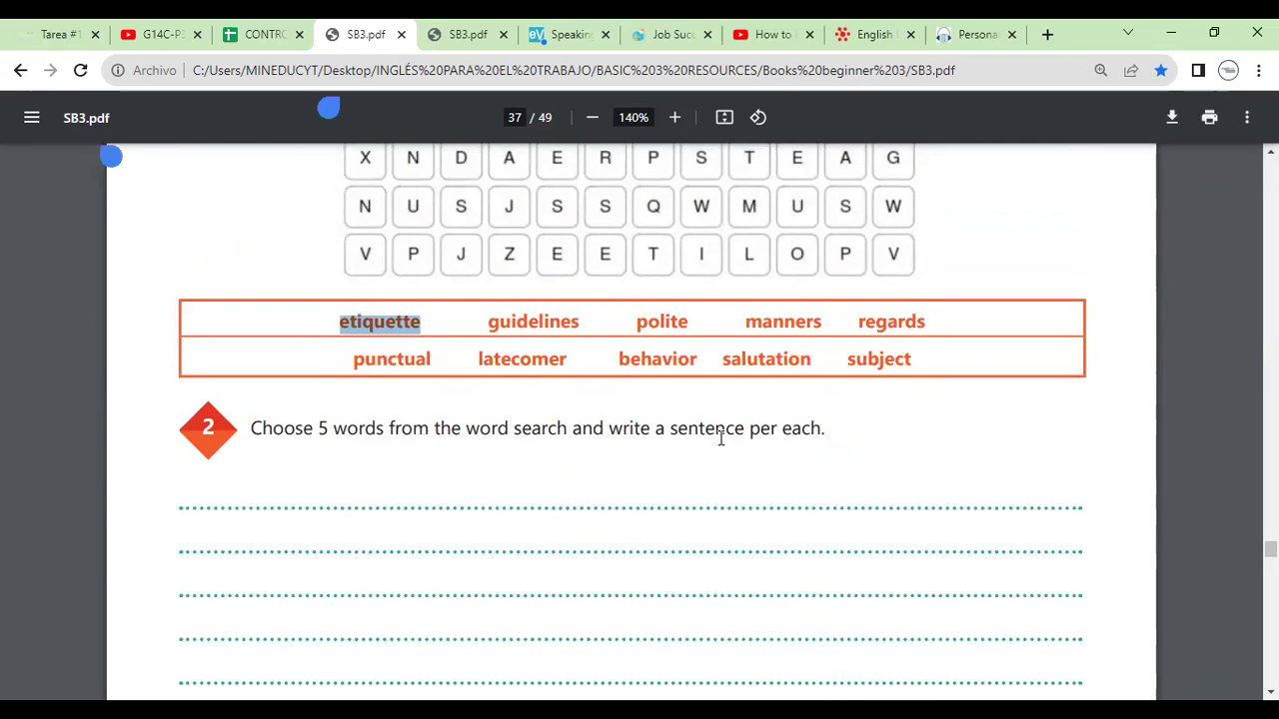
{"action": "scroll", "coordinate": [720, 437], "scroll_direction": "up", "scroll_amount": 2}
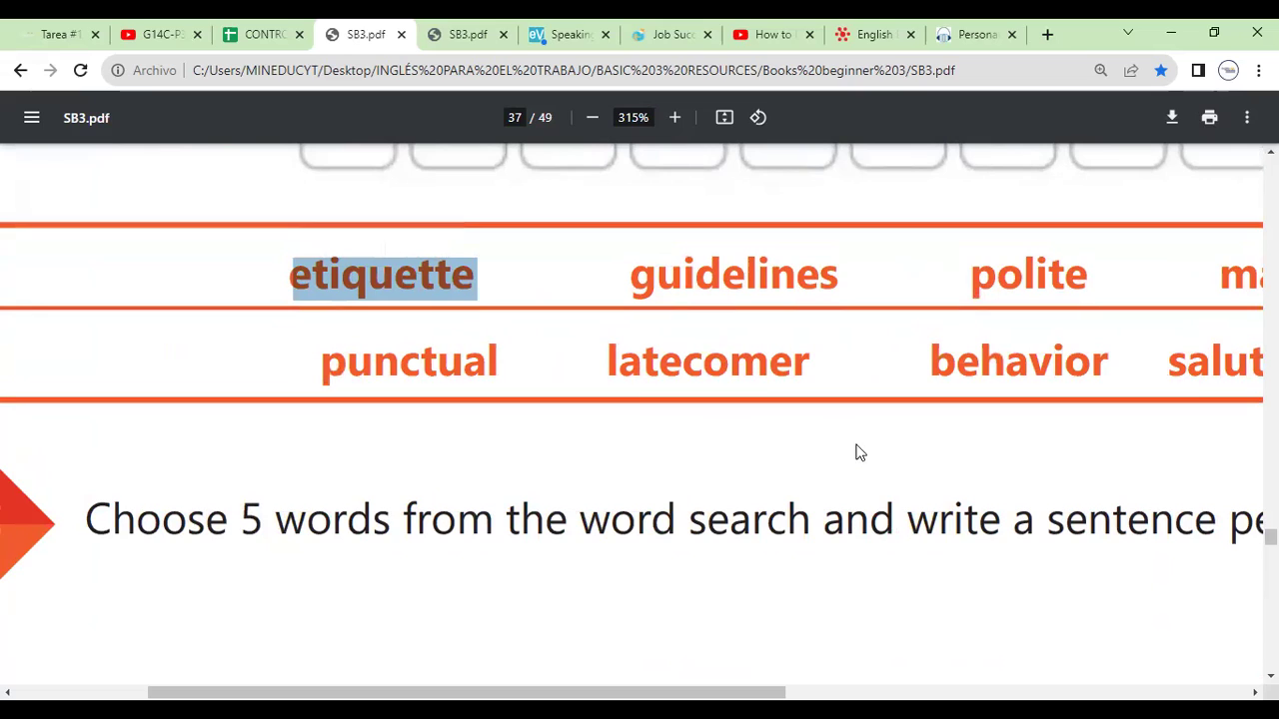
{"action": "left_click", "coordinate": [505, 287]}
{"action": "double_click", "coordinate": [423, 271]}
{"action": "double_click", "coordinate": [737, 278]}
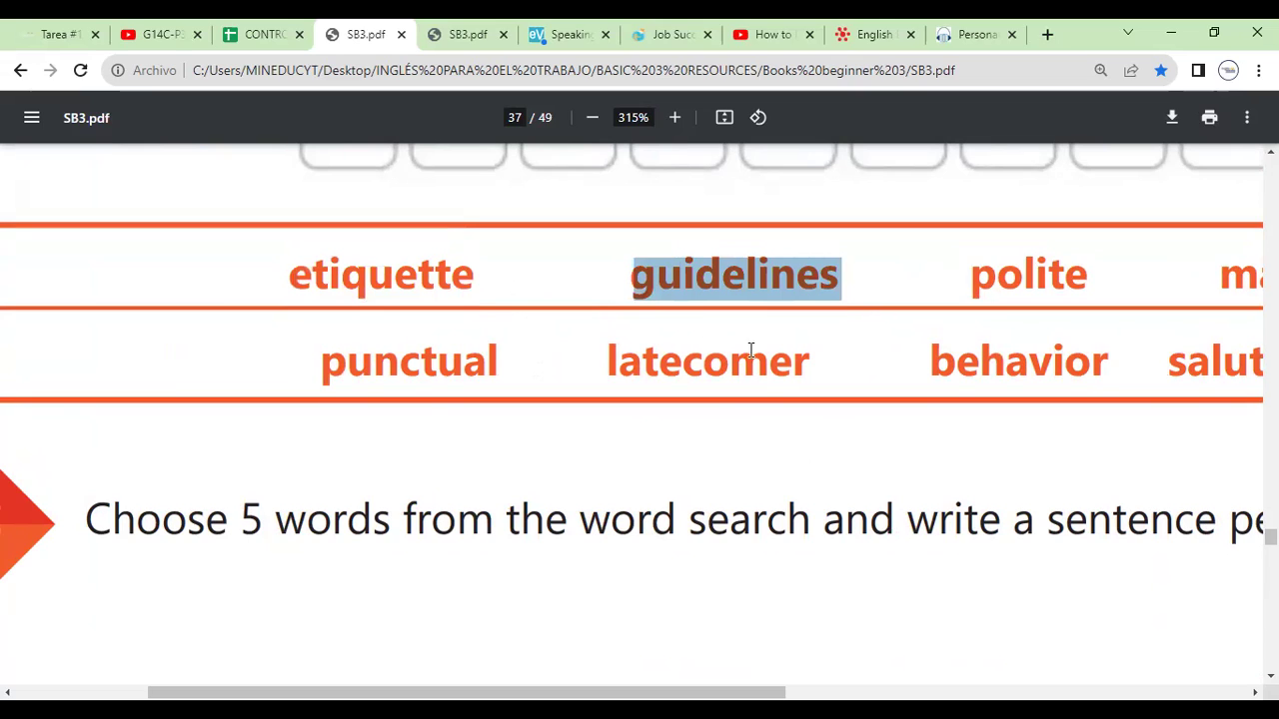